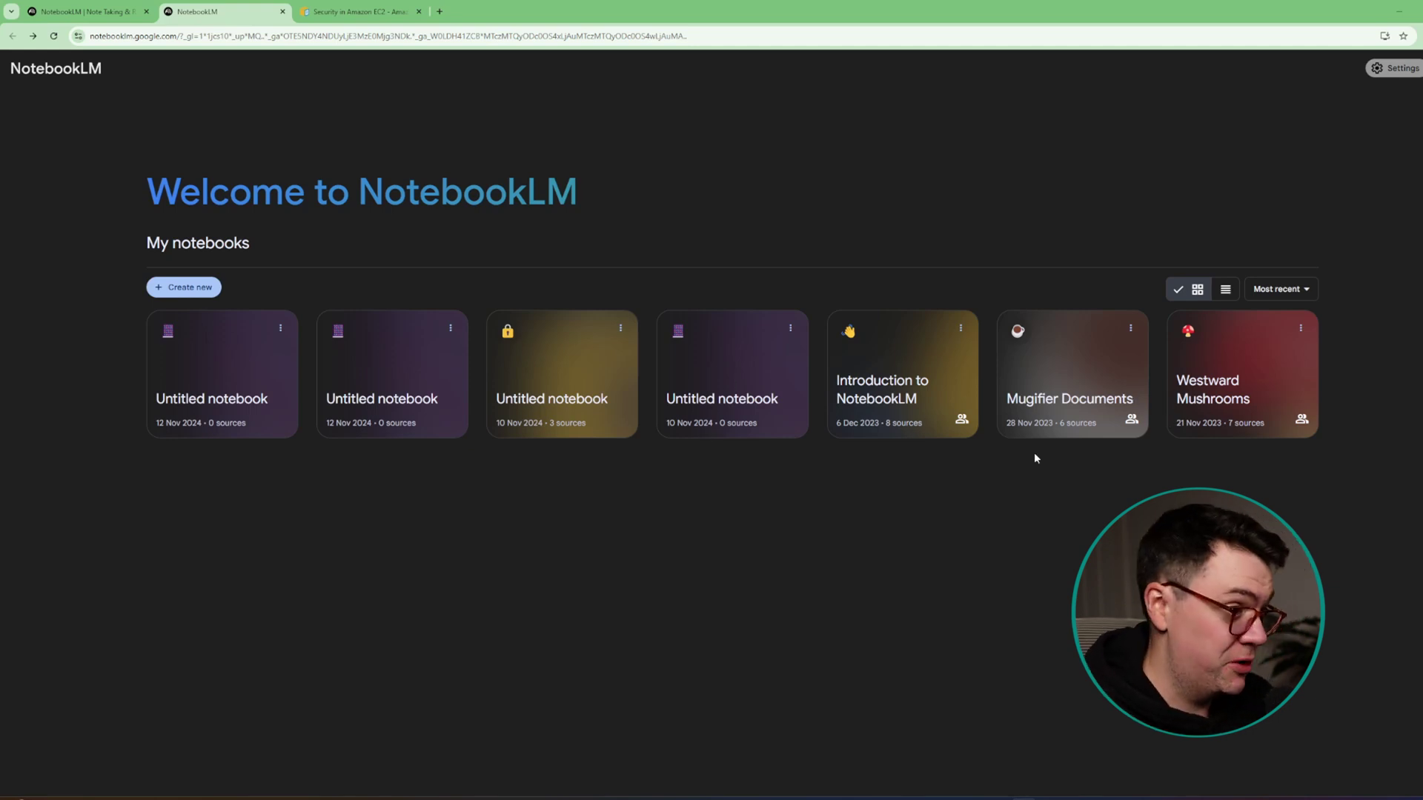
- Create a new untitled notebook and bring up the Security in Amazon EC2 docs page
{"action": "left_click", "coordinate": [198, 287]}
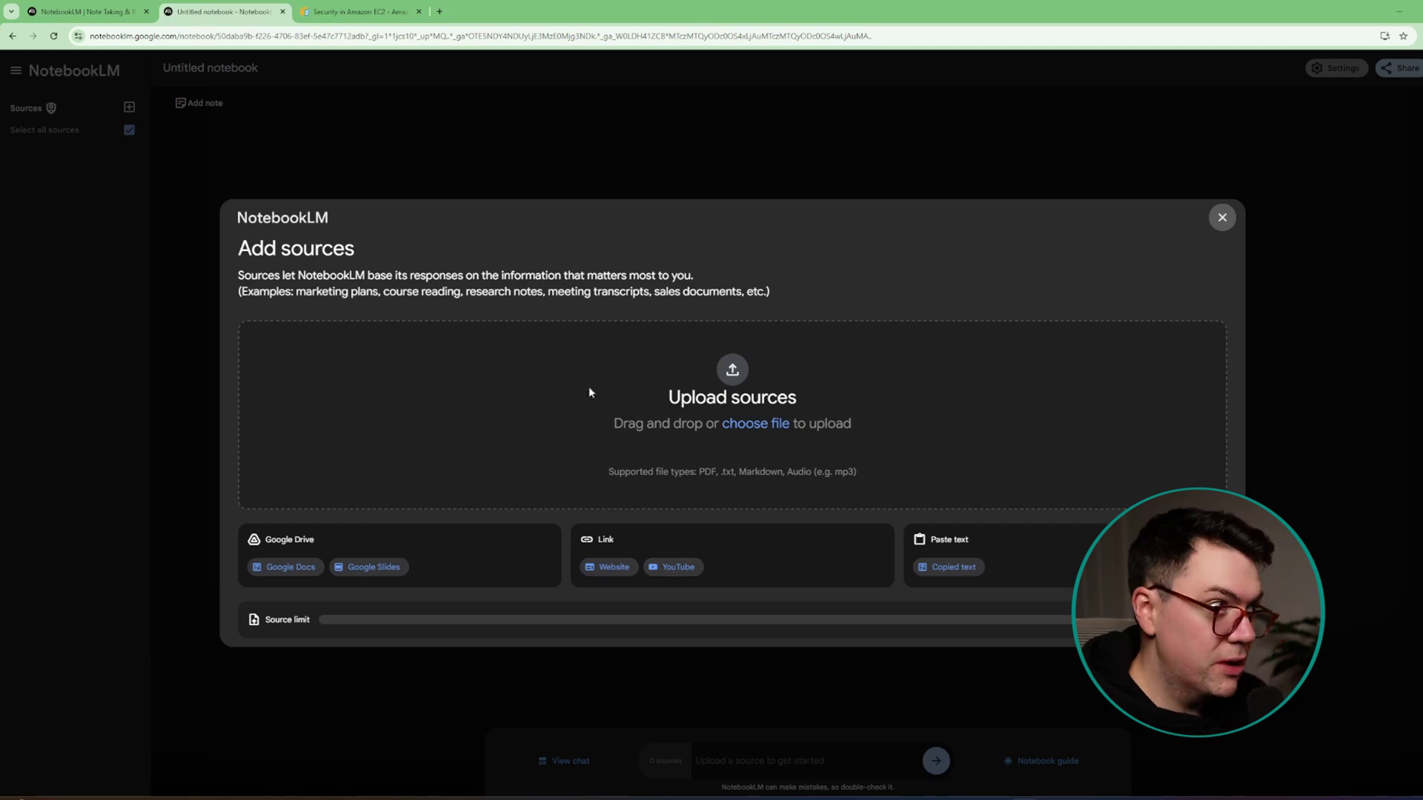
{"action": "left_click", "coordinate": [349, 15]}
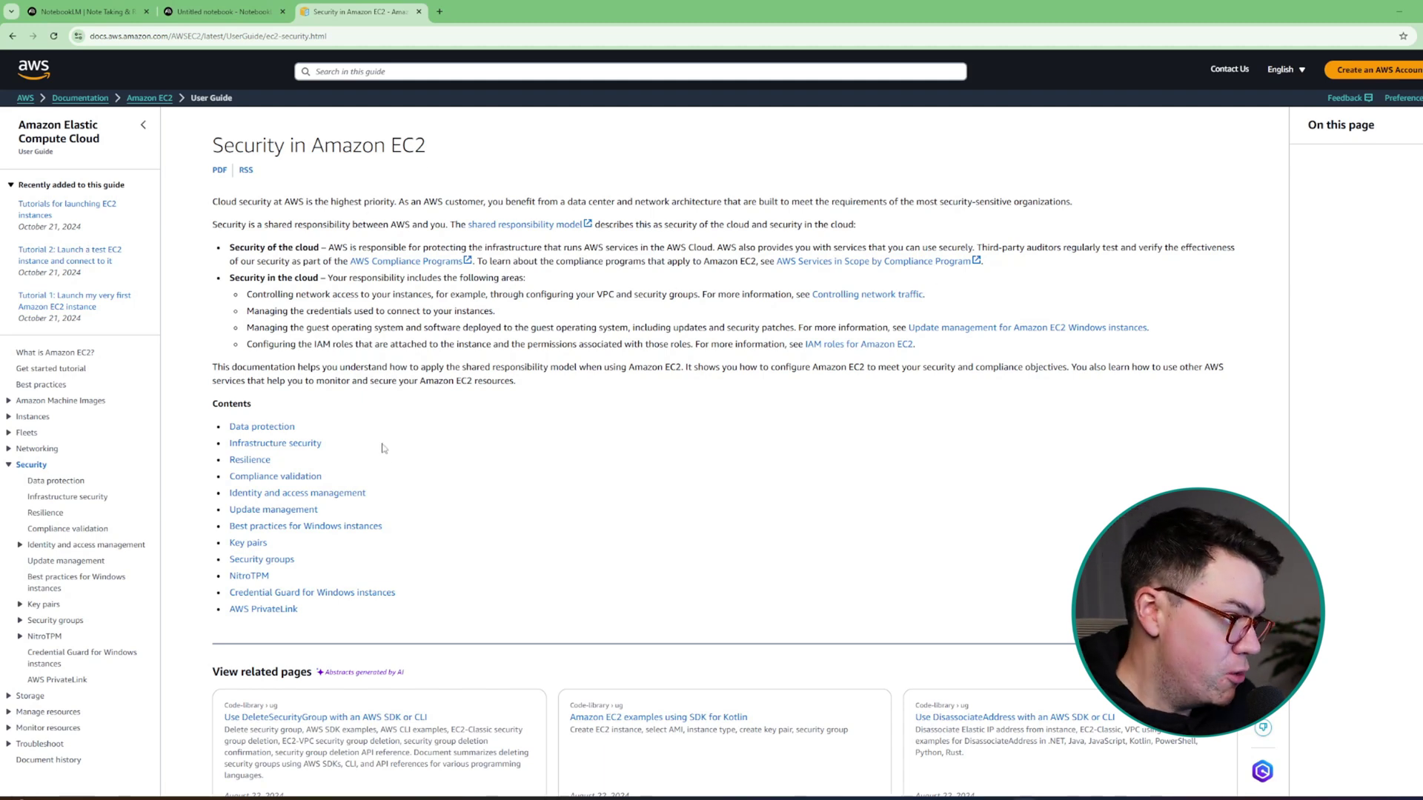
- Open the Key pairs page, grab its address, and start a Website source in the notebook
{"action": "middle_click", "coordinate": [257, 544]}
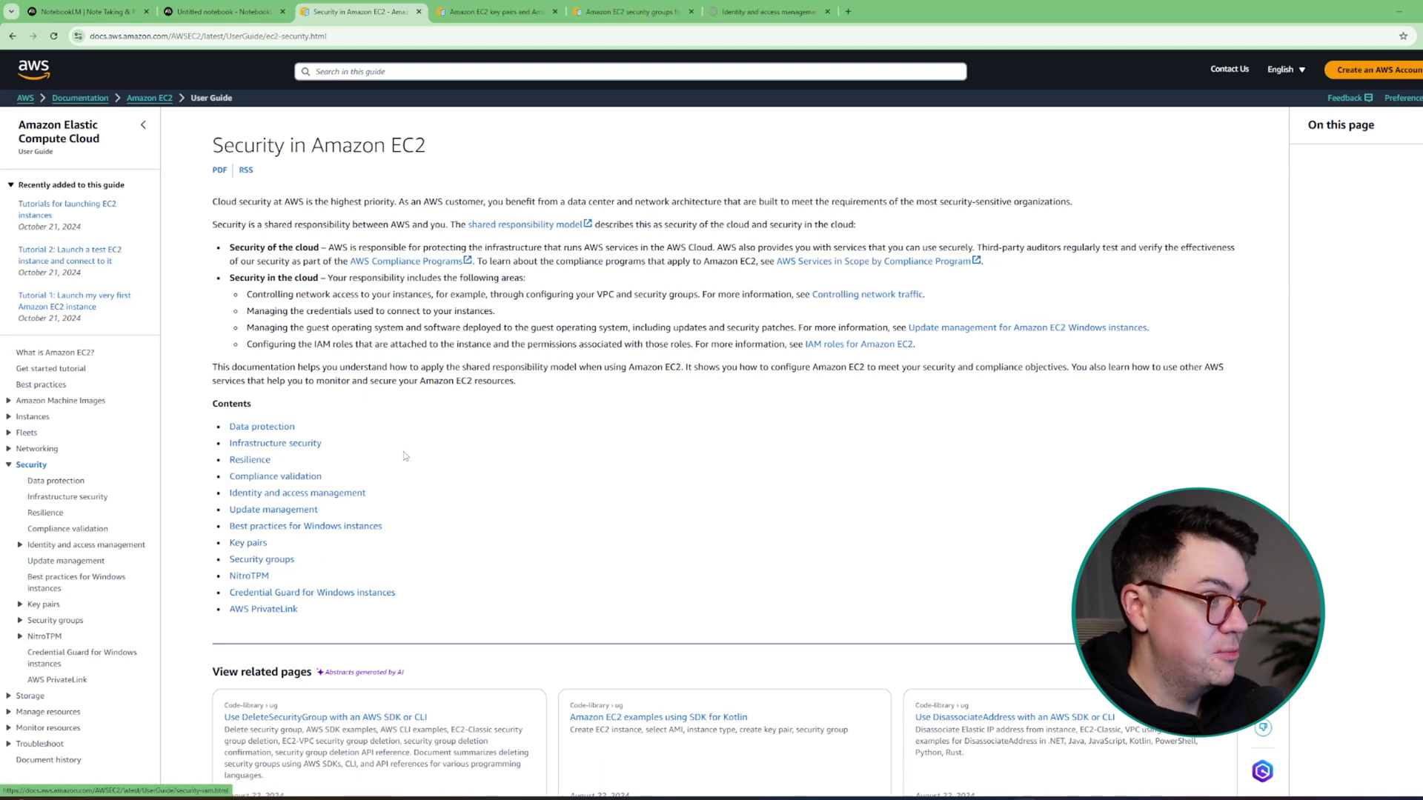
{"action": "left_click", "coordinate": [494, 12]}
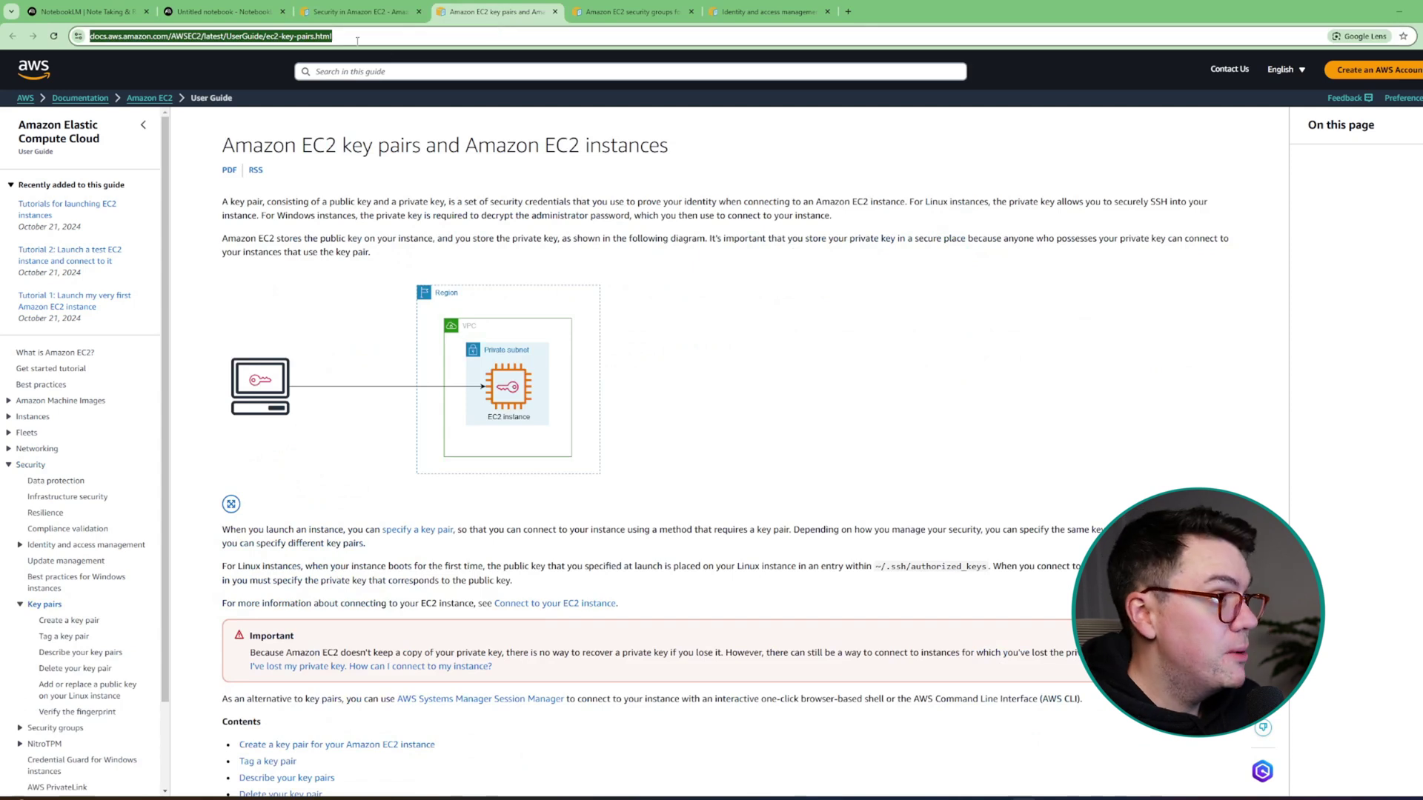
{"action": "left_click", "coordinate": [223, 11]}
{"action": "left_click", "coordinate": [615, 565]}
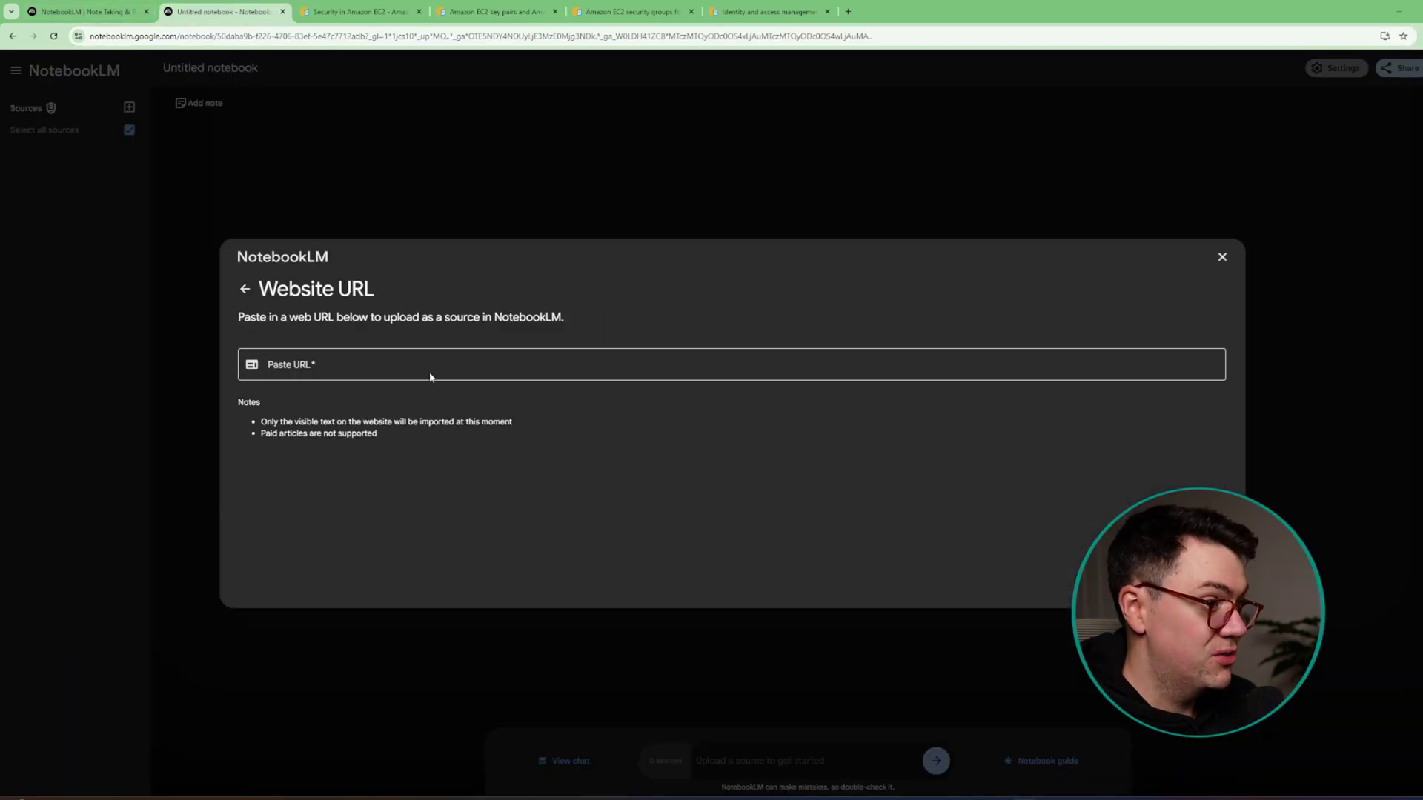
- Add the pasted URL as a source and ask for key points on EC2 security
{"action": "key", "text": "ctrl+v"}
{"action": "key", "text": "Return"}
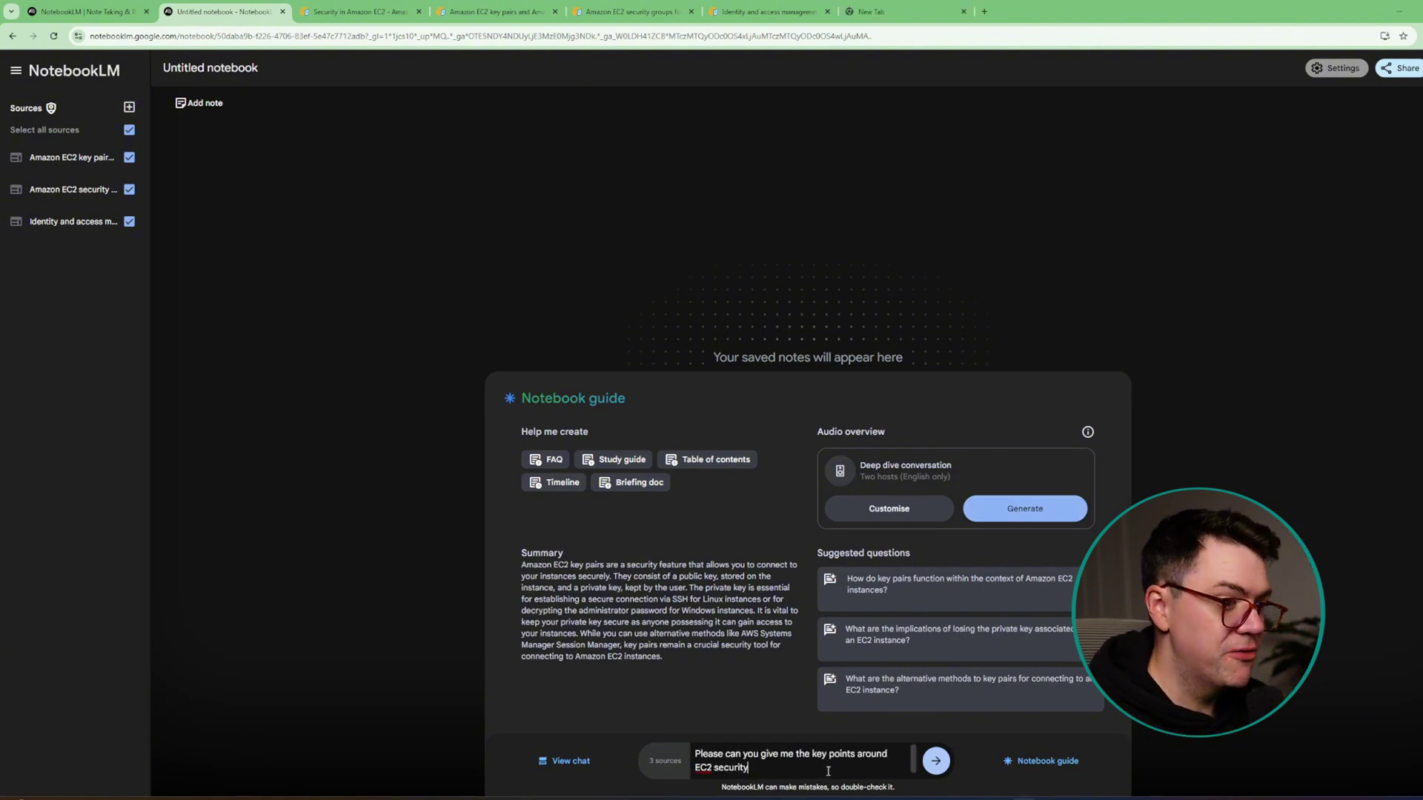
{"action": "key", "text": "Return"}
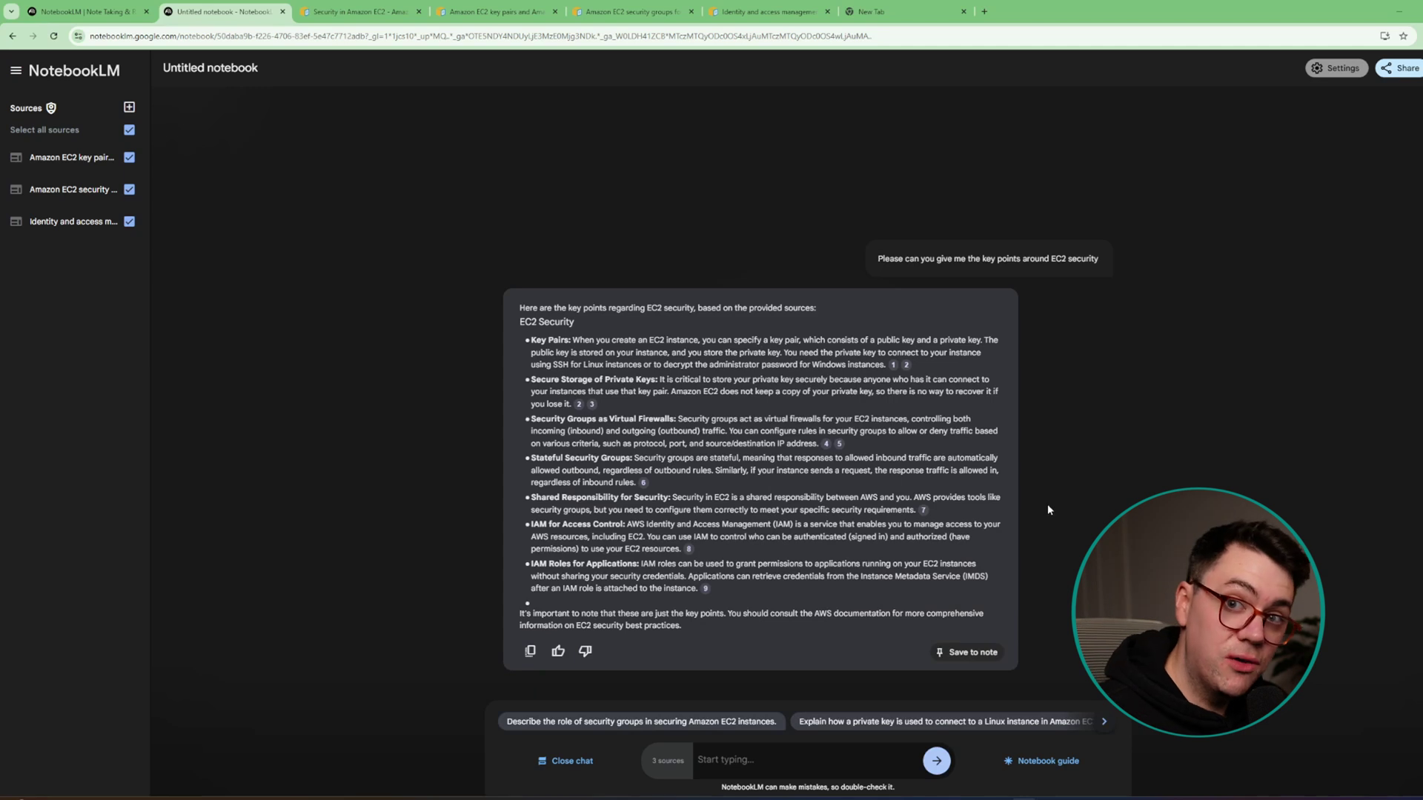
- Review the cited IAM source and save the EC2 security answer as a note
{"action": "left_click", "coordinate": [695, 552]}
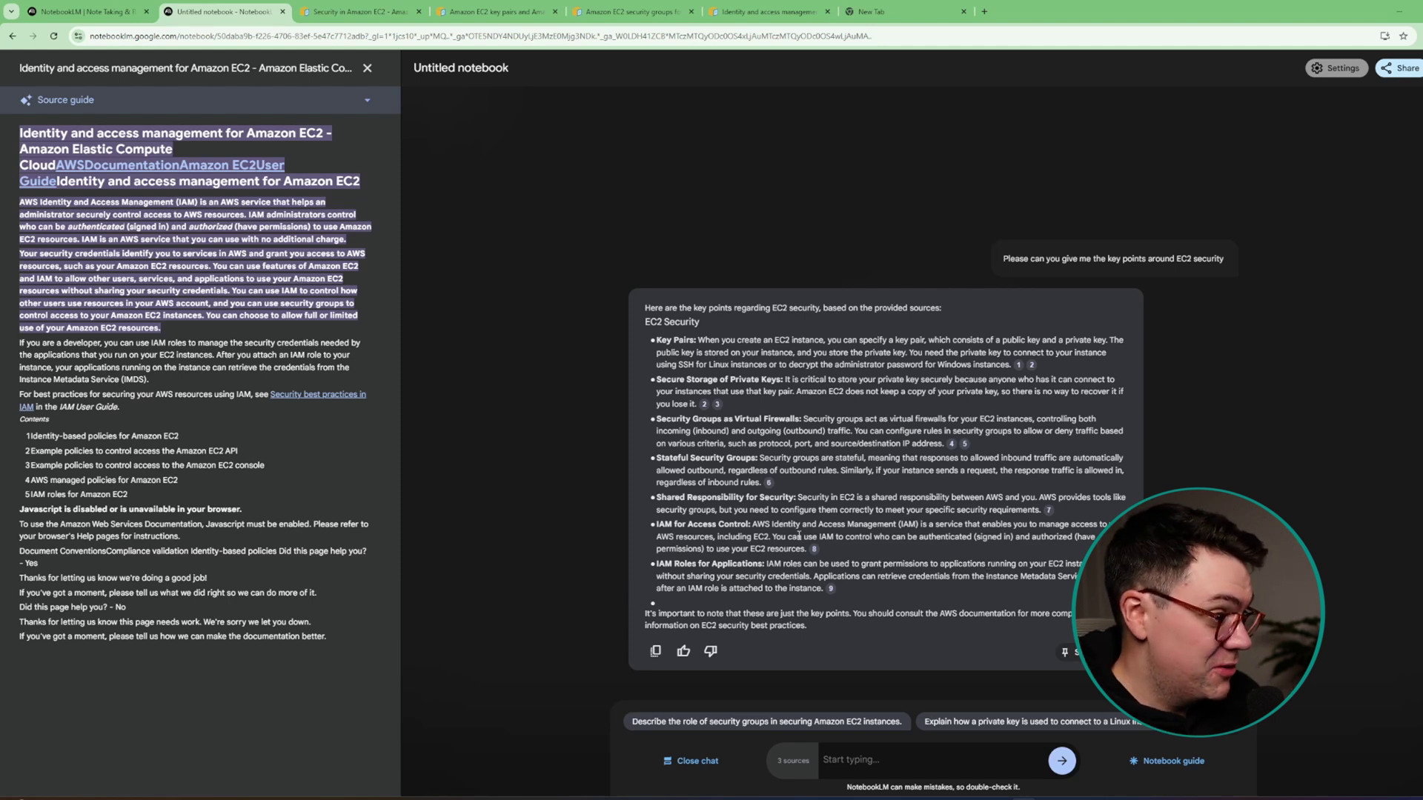
{"action": "left_click_drag", "start_coordinate": [666, 322], "coordinate": [836, 632]}
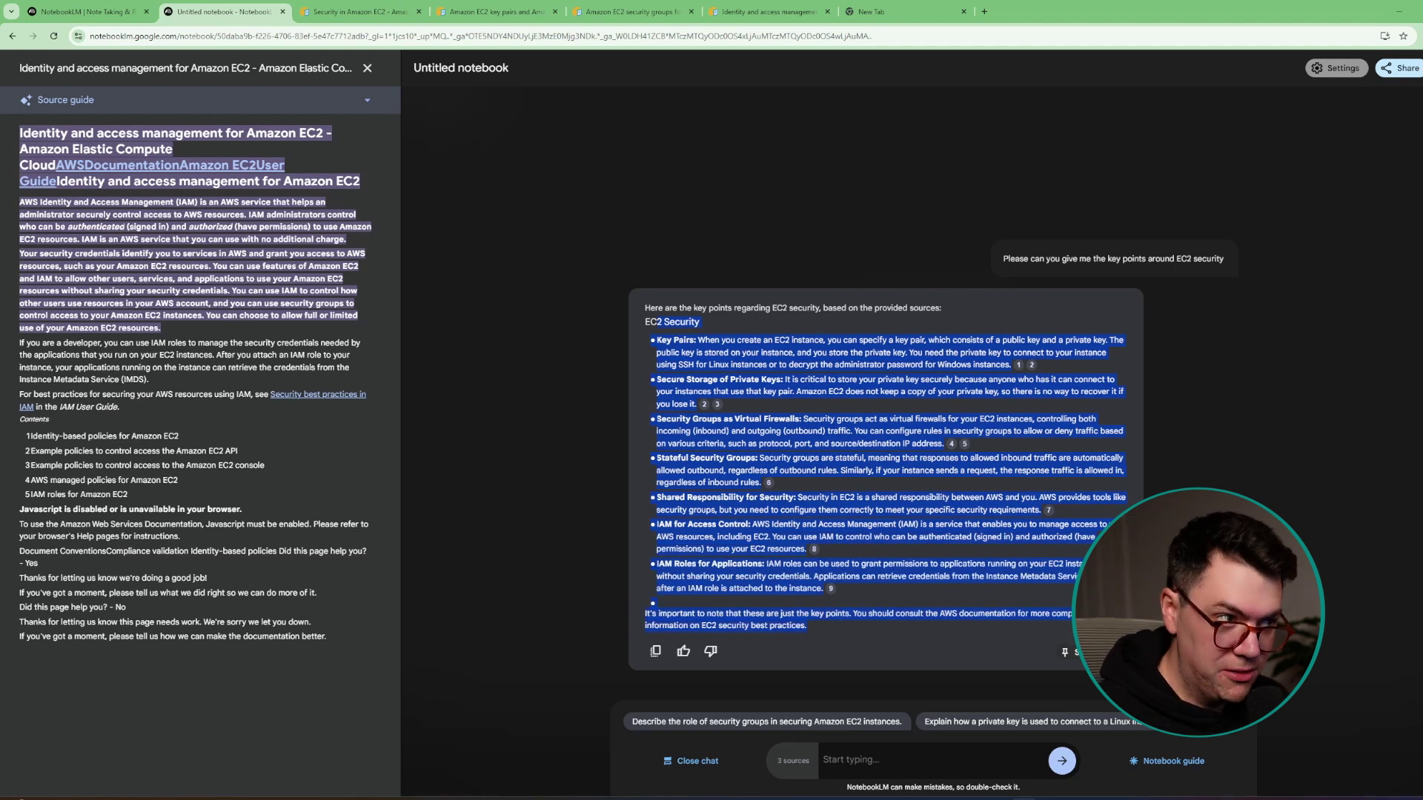
{"action": "left_click", "coordinate": [1064, 652]}
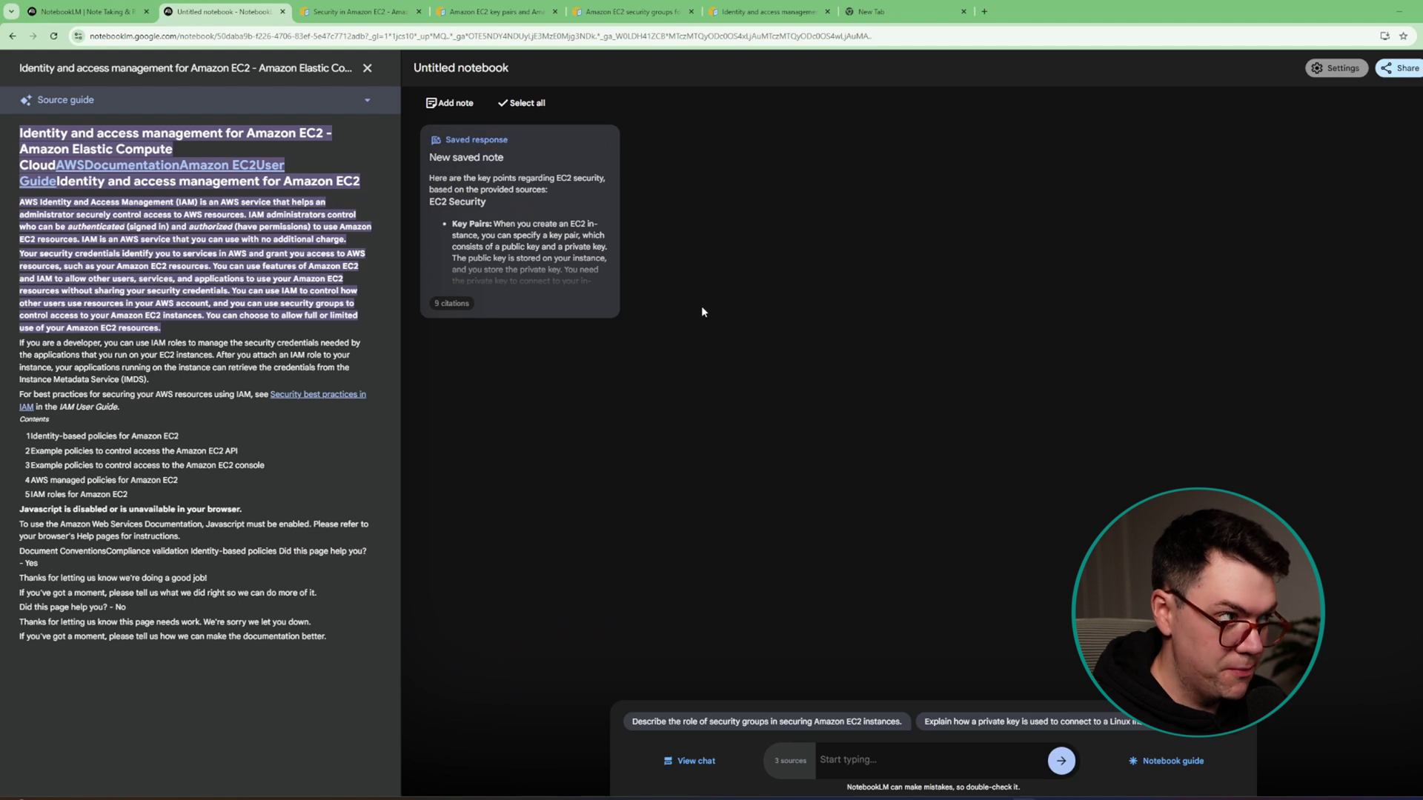
{"action": "left_click", "coordinate": [367, 69]}
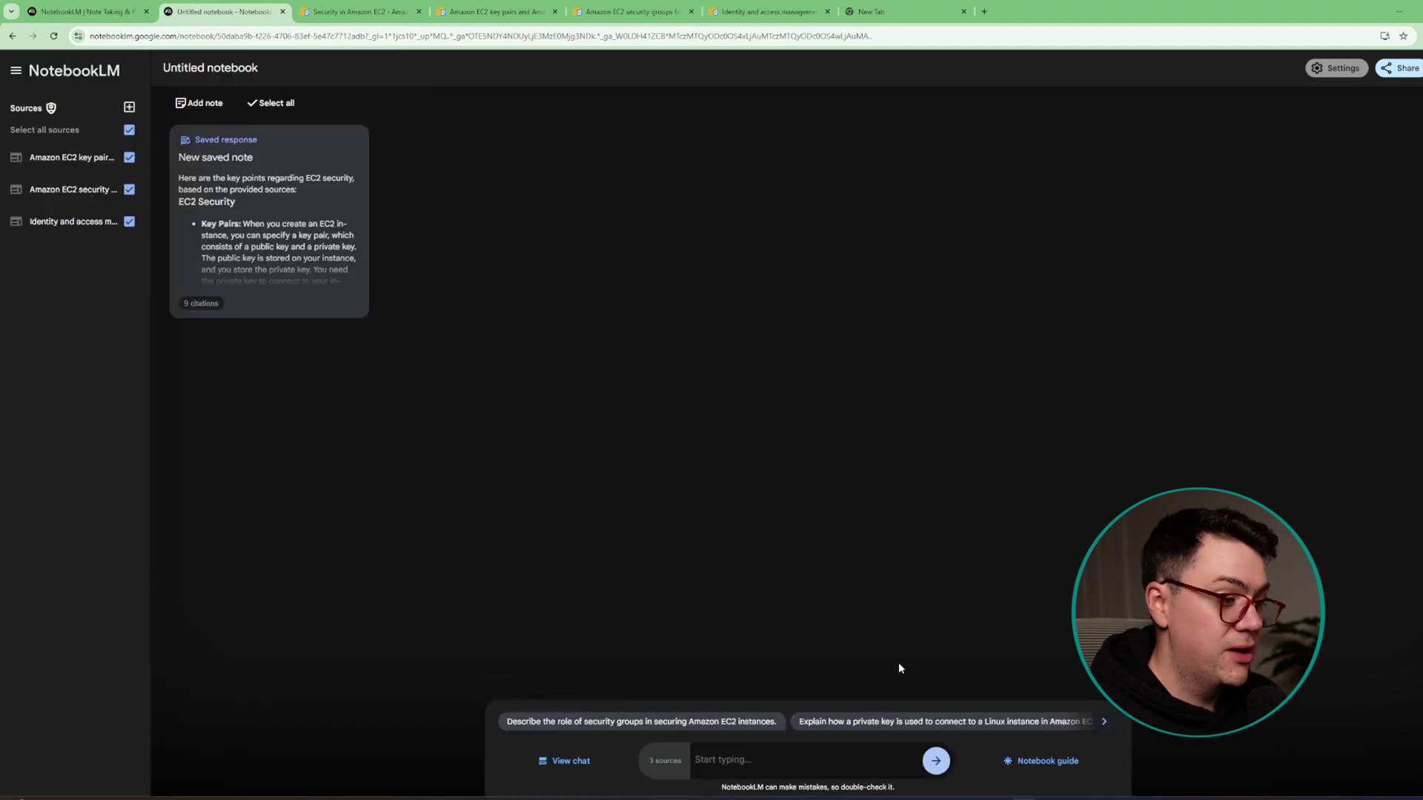
- Search the EC2 docs for VPC, open the Virtual private clouds page, and return to the notebook
{"action": "left_click", "coordinate": [358, 12]}
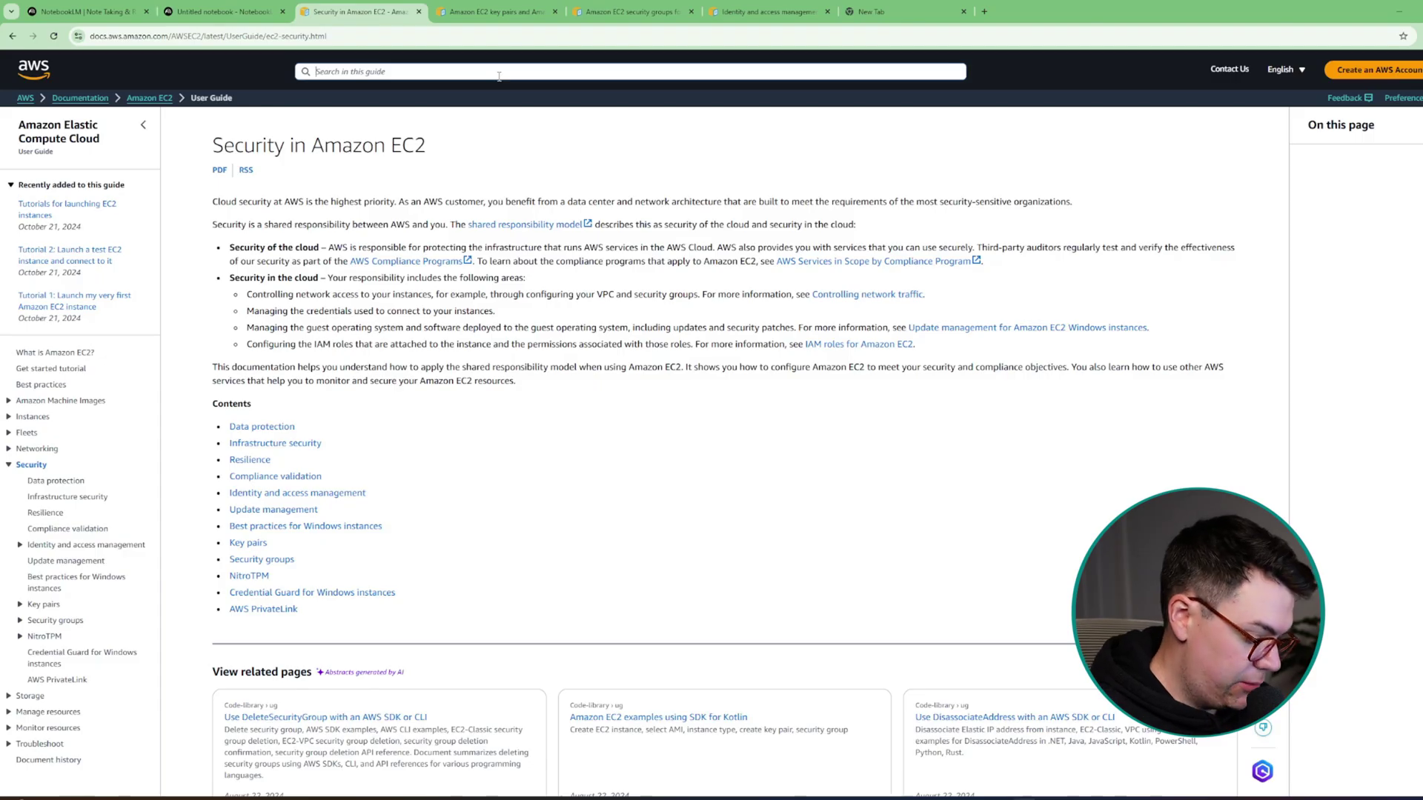
{"action": "left_click", "coordinate": [499, 71]}
{"action": "type", "text": "VPC"}
{"action": "key", "text": "Return"}
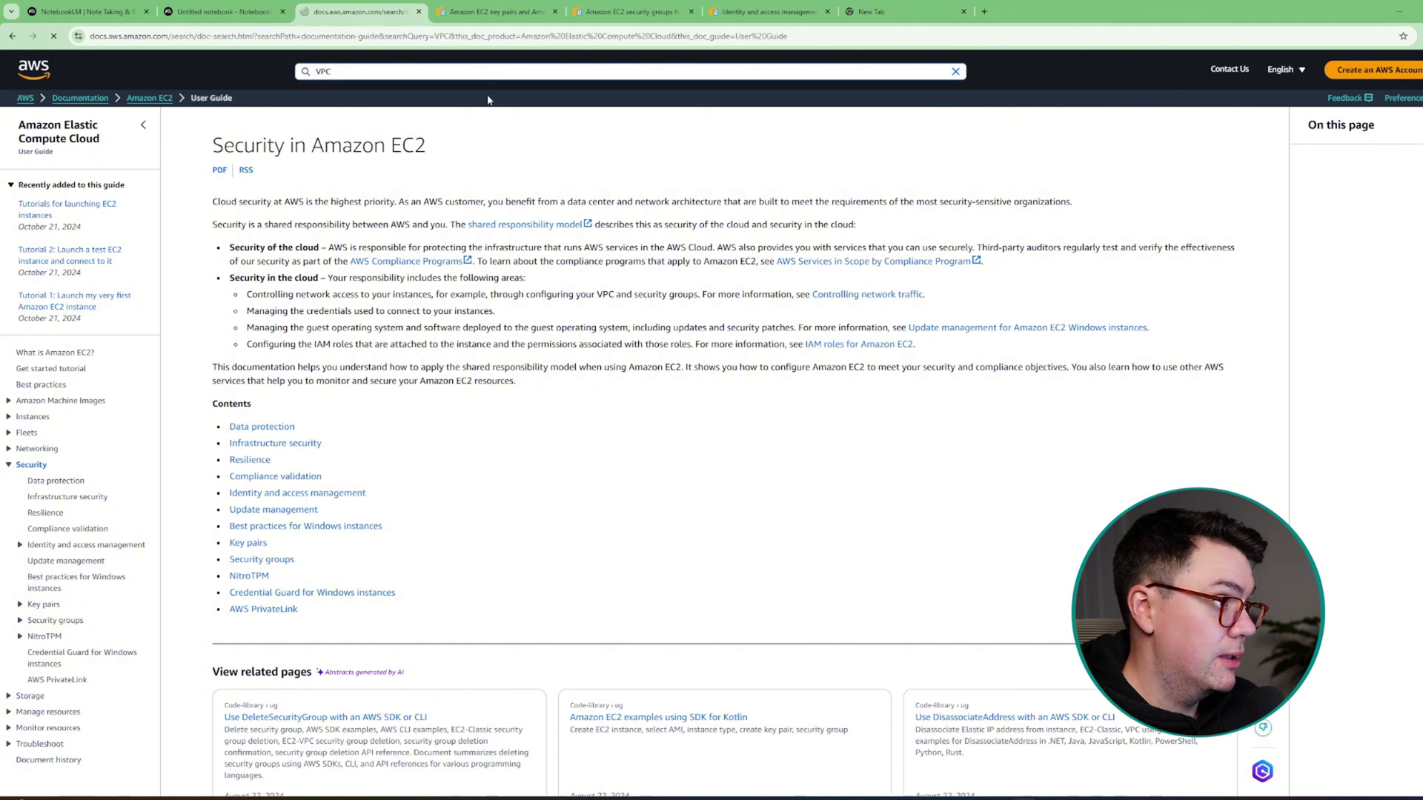
{"action": "left_click", "coordinate": [330, 252]}
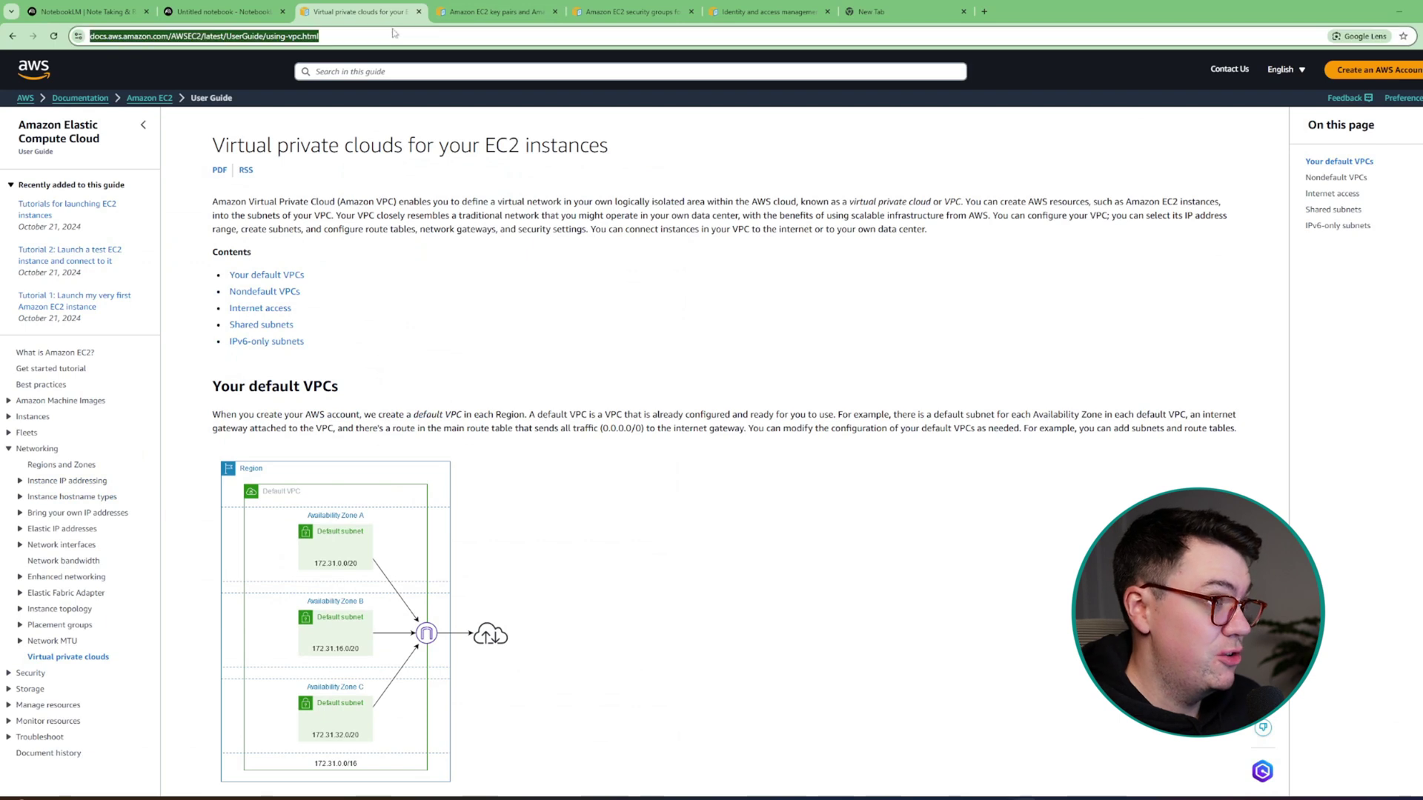
{"action": "left_click", "coordinate": [89, 11]}
{"action": "left_click", "coordinate": [236, 9]}
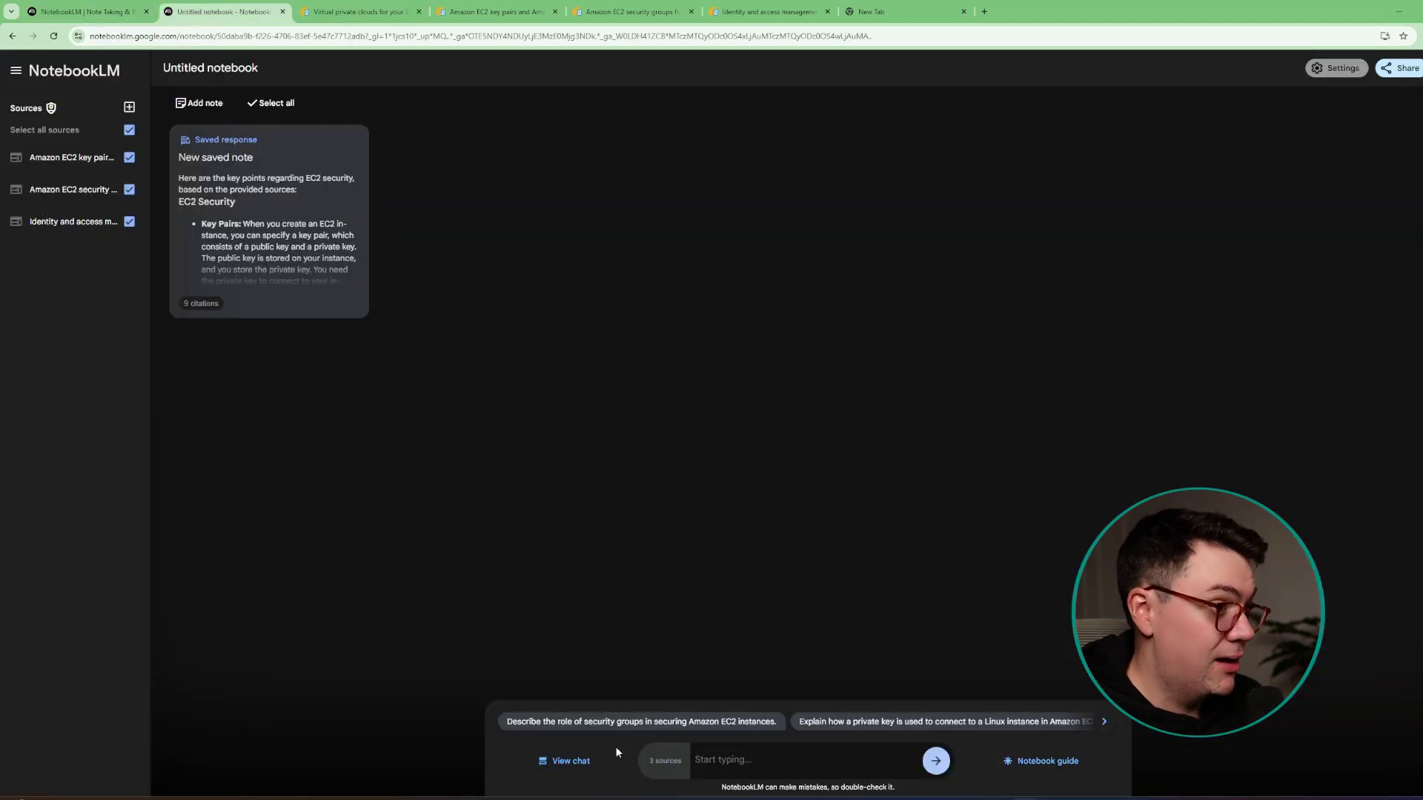
- Add the VPC page as a source, ask to include VPC facts, and save the reply as a note
{"action": "left_click", "coordinate": [129, 107]}
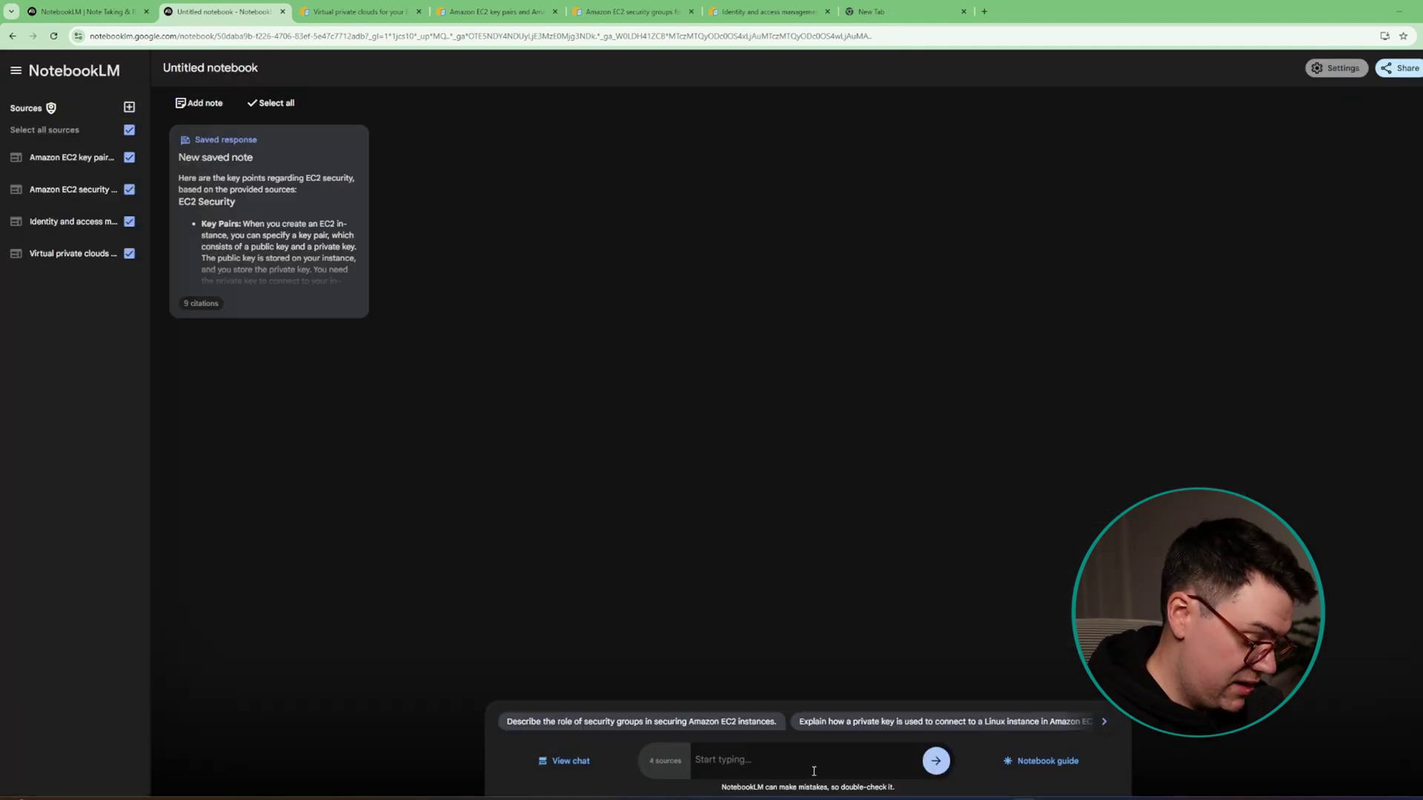
{"action": "type", "text": "car"}
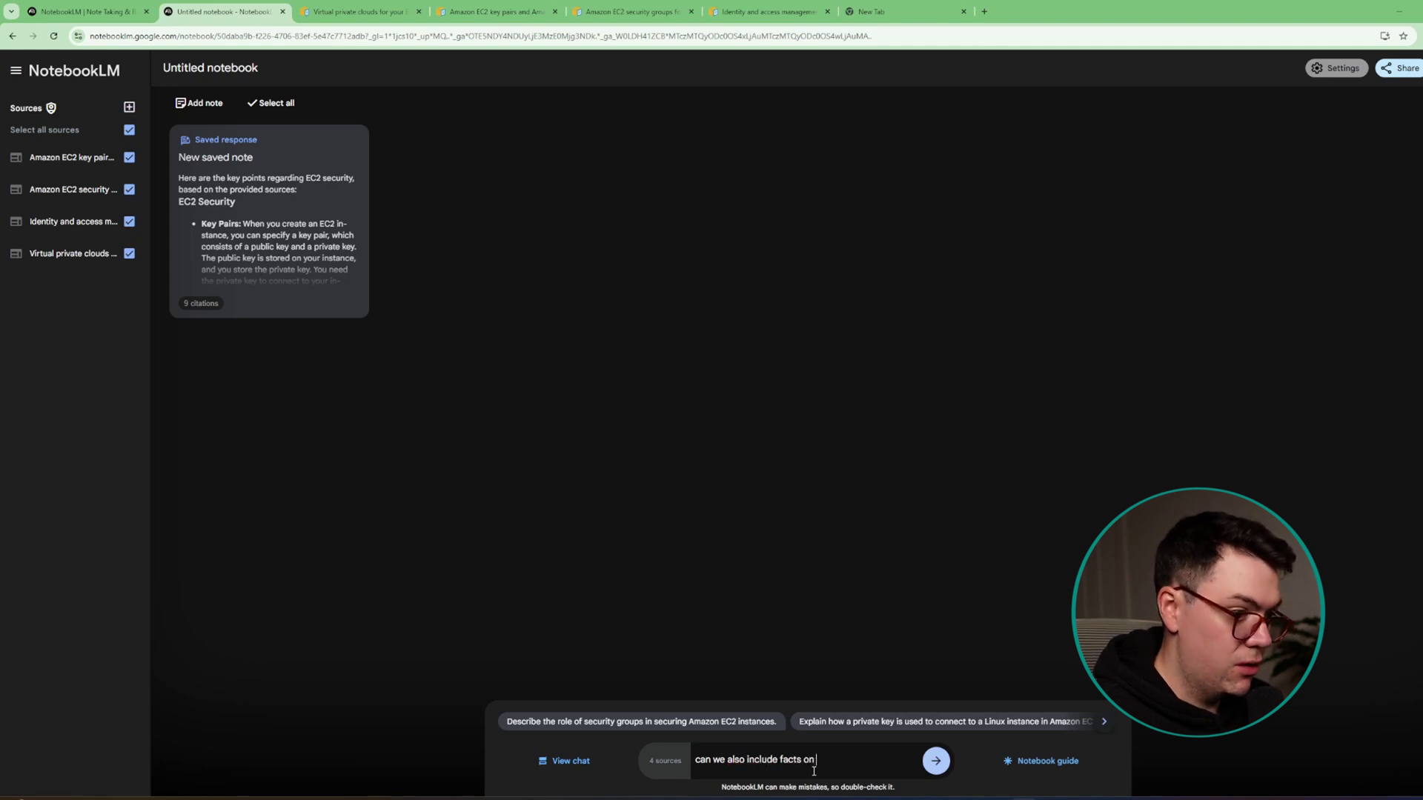
{"action": "type", "text": "the VPC"}
{"action": "key", "text": "Return"}
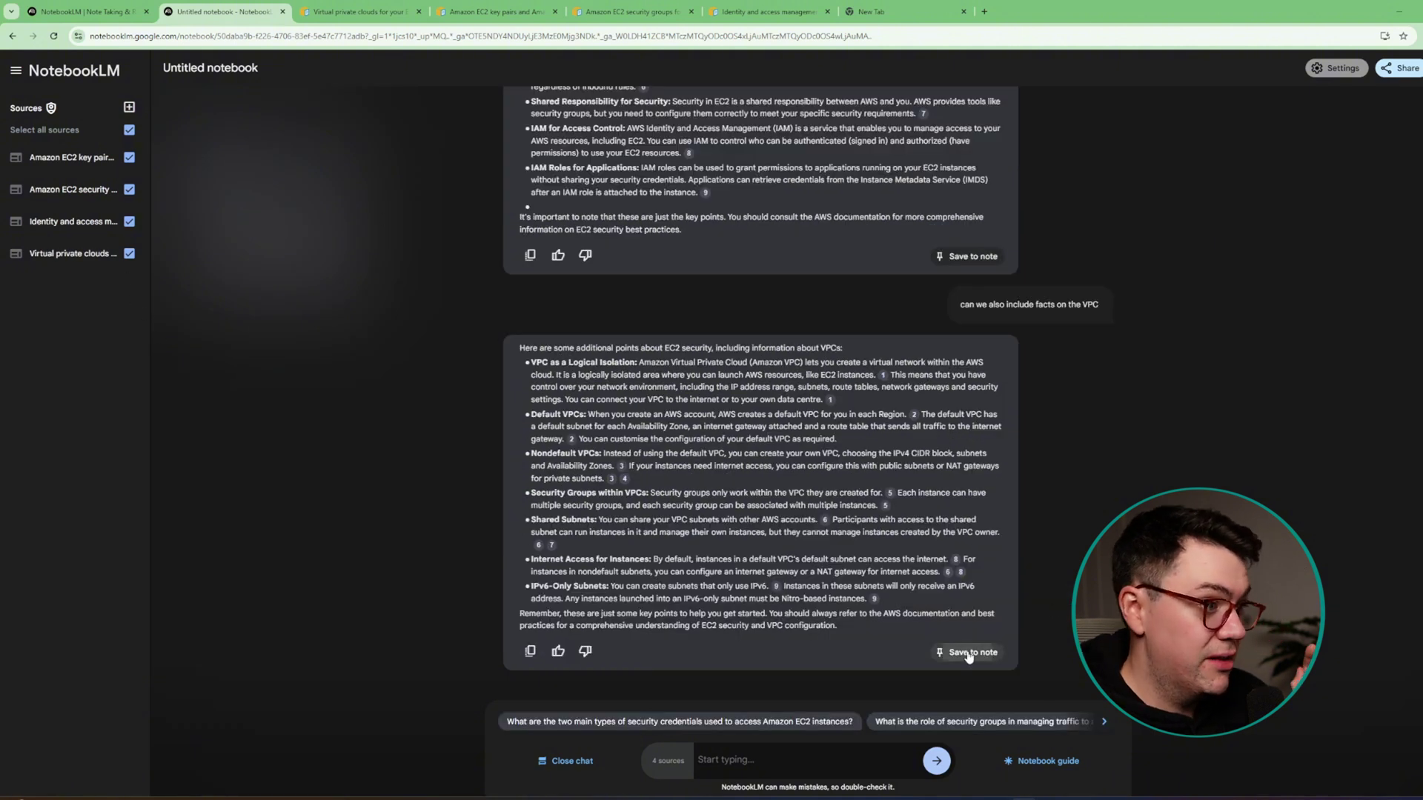
{"action": "left_click", "coordinate": [970, 653]}
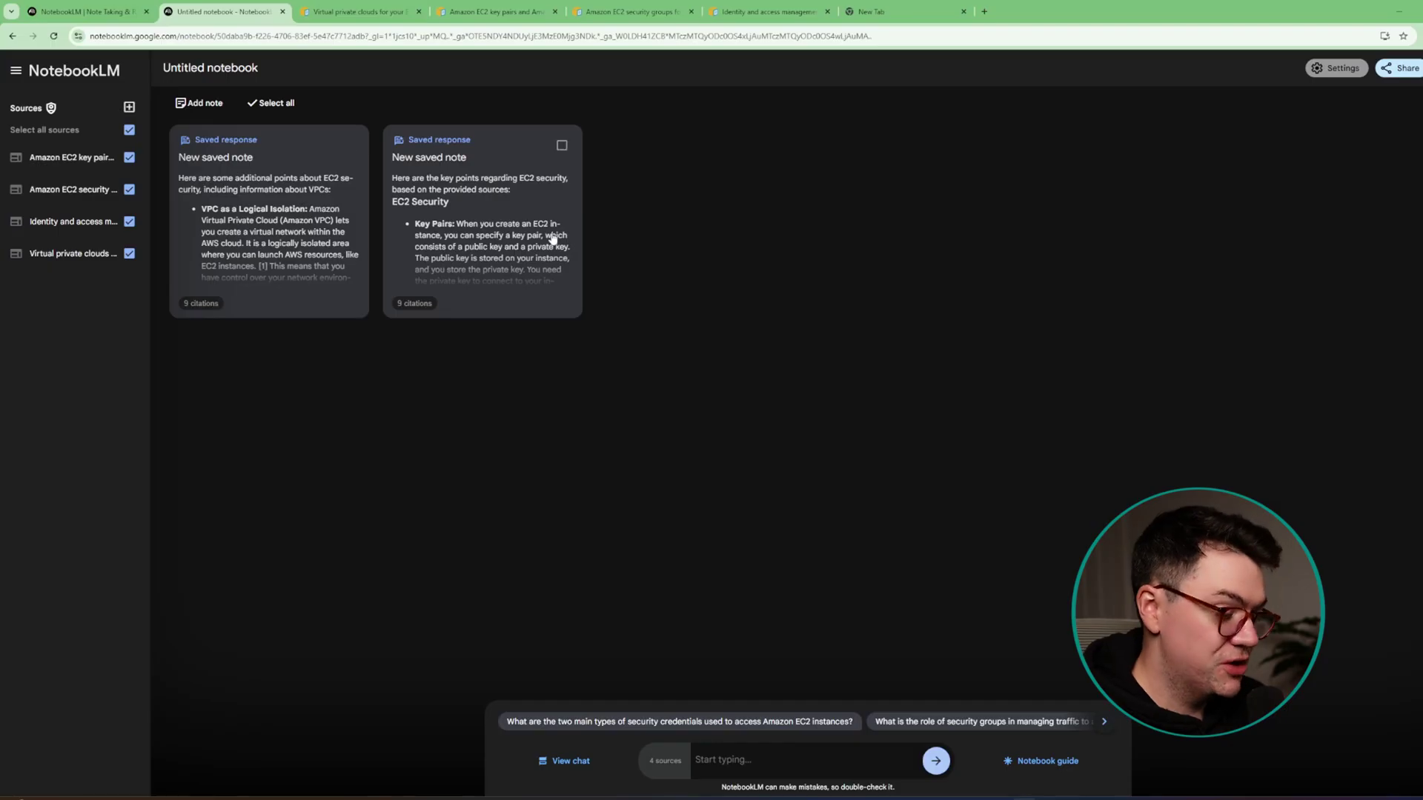
- Generate an audio overview from the Notebook guide
{"action": "left_click", "coordinate": [1065, 762]}
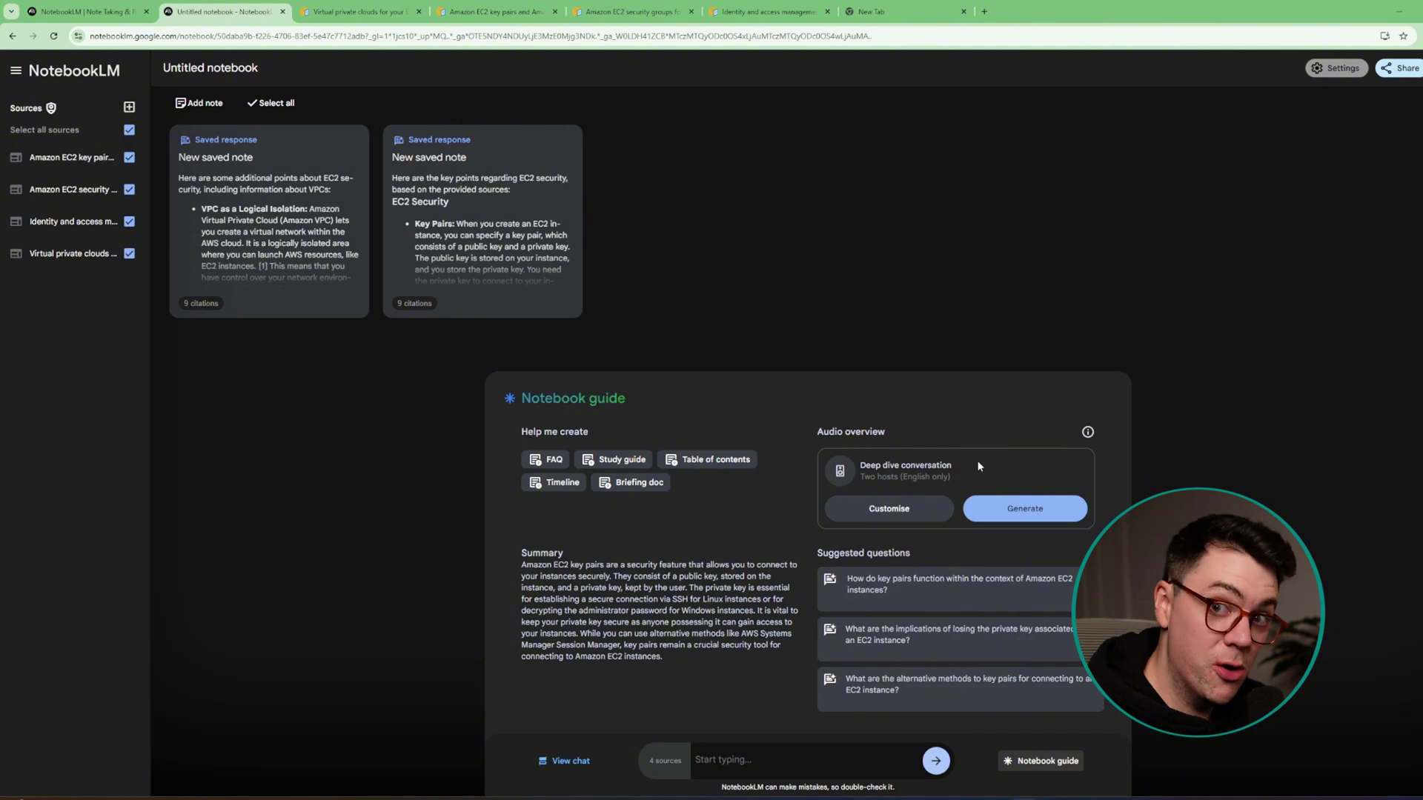
{"action": "left_click", "coordinate": [1007, 509]}
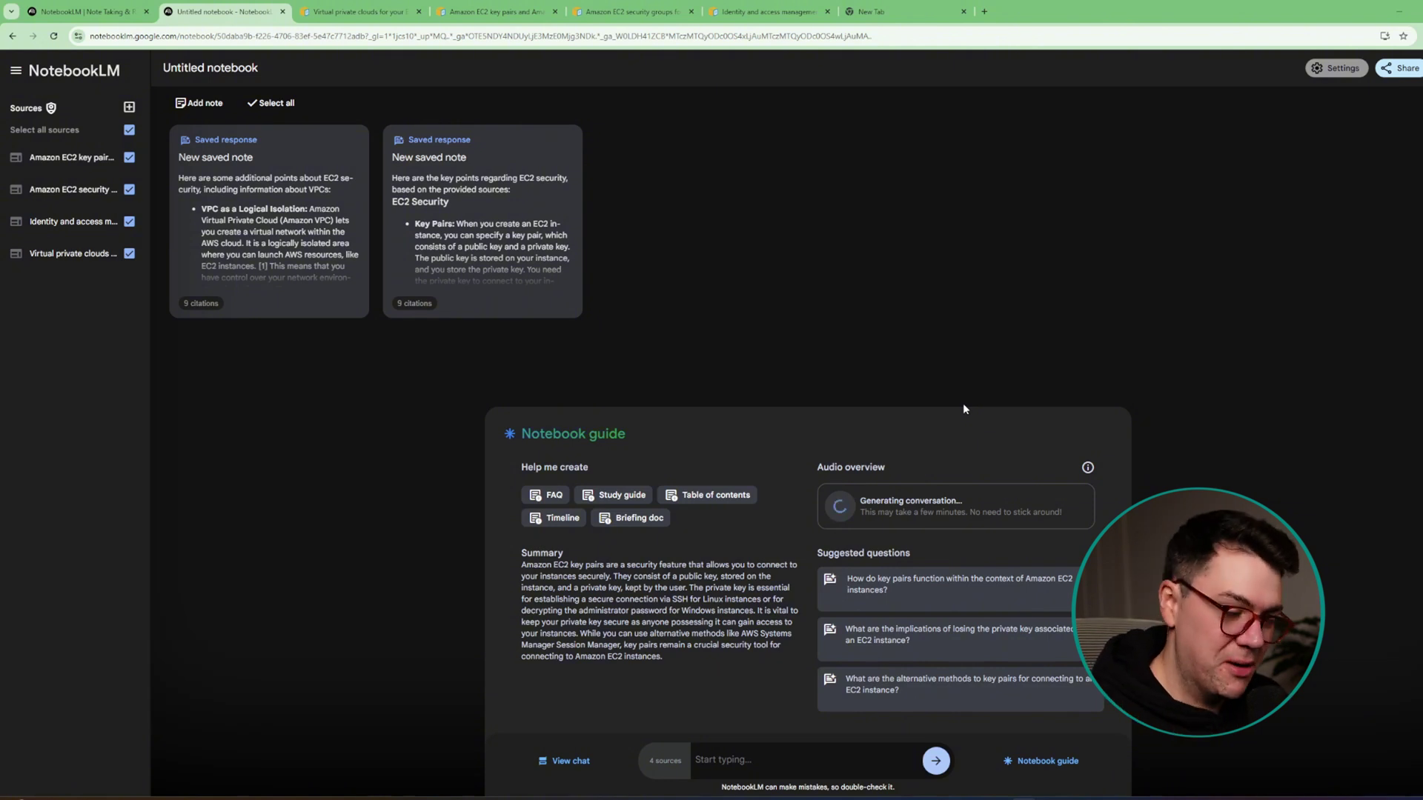
- Adjust the system volume while the audio overview plays
{"action": "key", "text": "XF86AudioLowerVolume"}
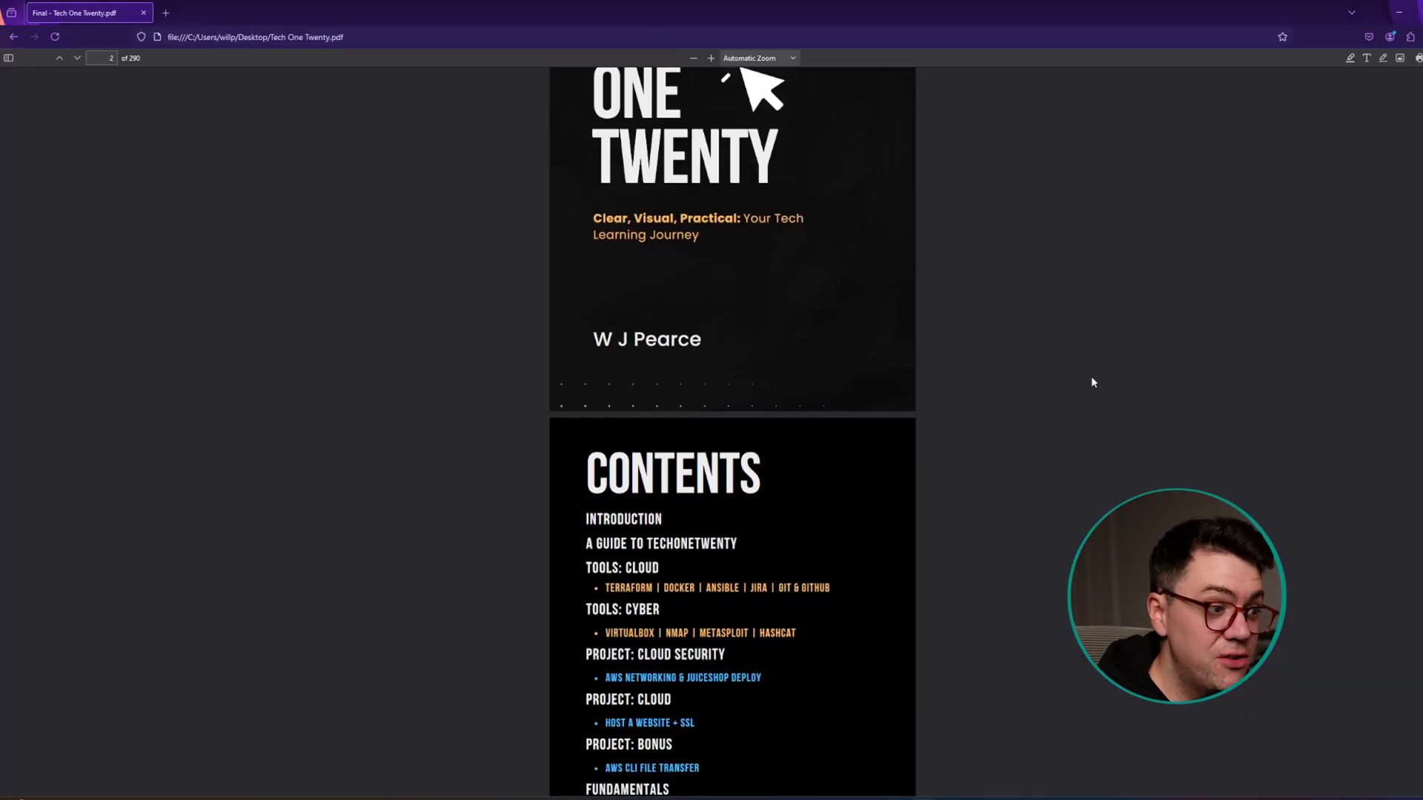
{"action": "scroll", "coordinate": [1085, 375], "scroll_direction": "down", "scroll_amount": 3}
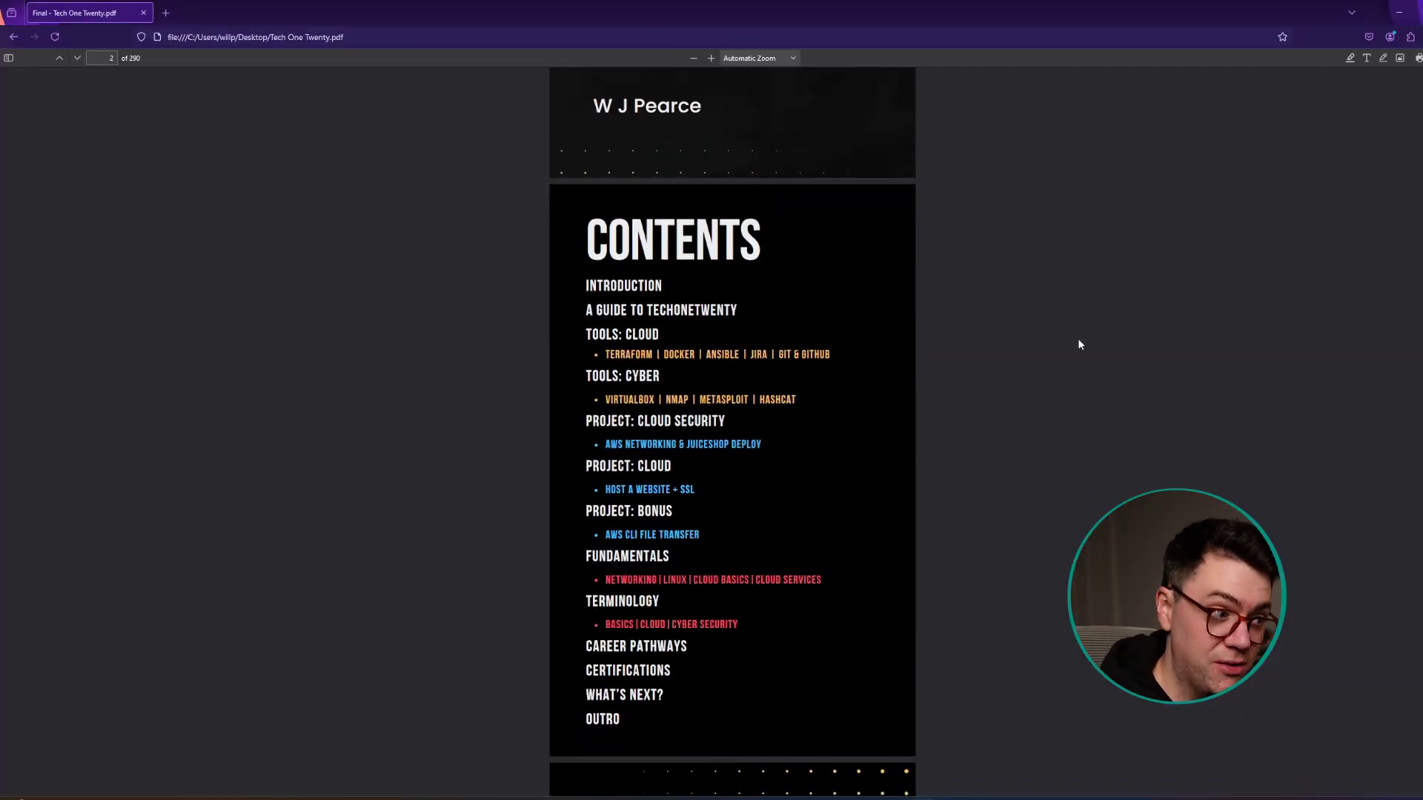
{"action": "scroll", "coordinate": [1078, 341], "scroll_direction": "down", "scroll_amount": 2}
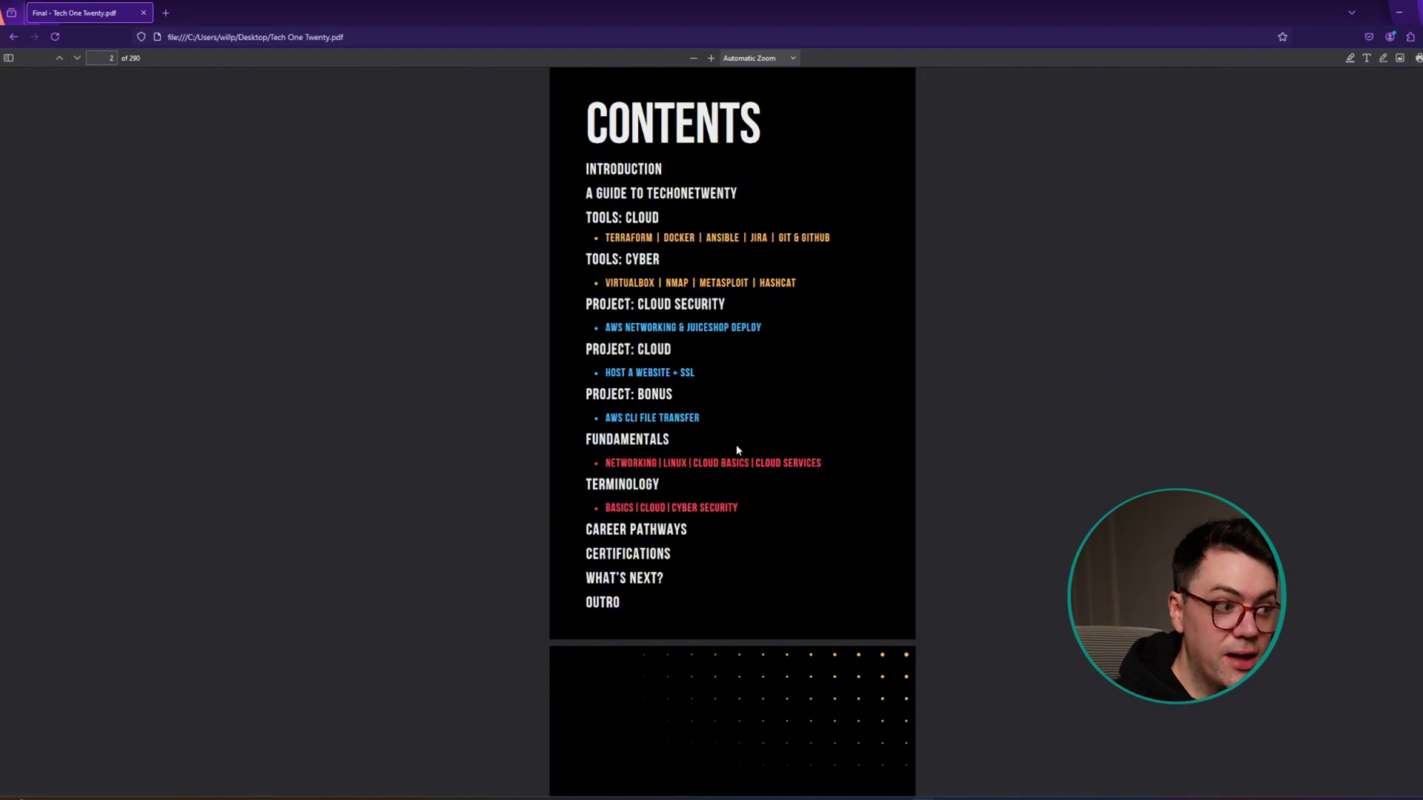
- Jump to the Cloud Services chapter from the Tech One Twenty PDF contents
{"action": "left_click", "coordinate": [814, 466]}
{"action": "scroll", "coordinate": [844, 434], "scroll_direction": "down", "scroll_amount": 5}
{"action": "scroll", "coordinate": [868, 390], "scroll_direction": "down", "scroll_amount": 10}
{"action": "scroll", "coordinate": [868, 390], "scroll_direction": "down", "scroll_amount": 5}
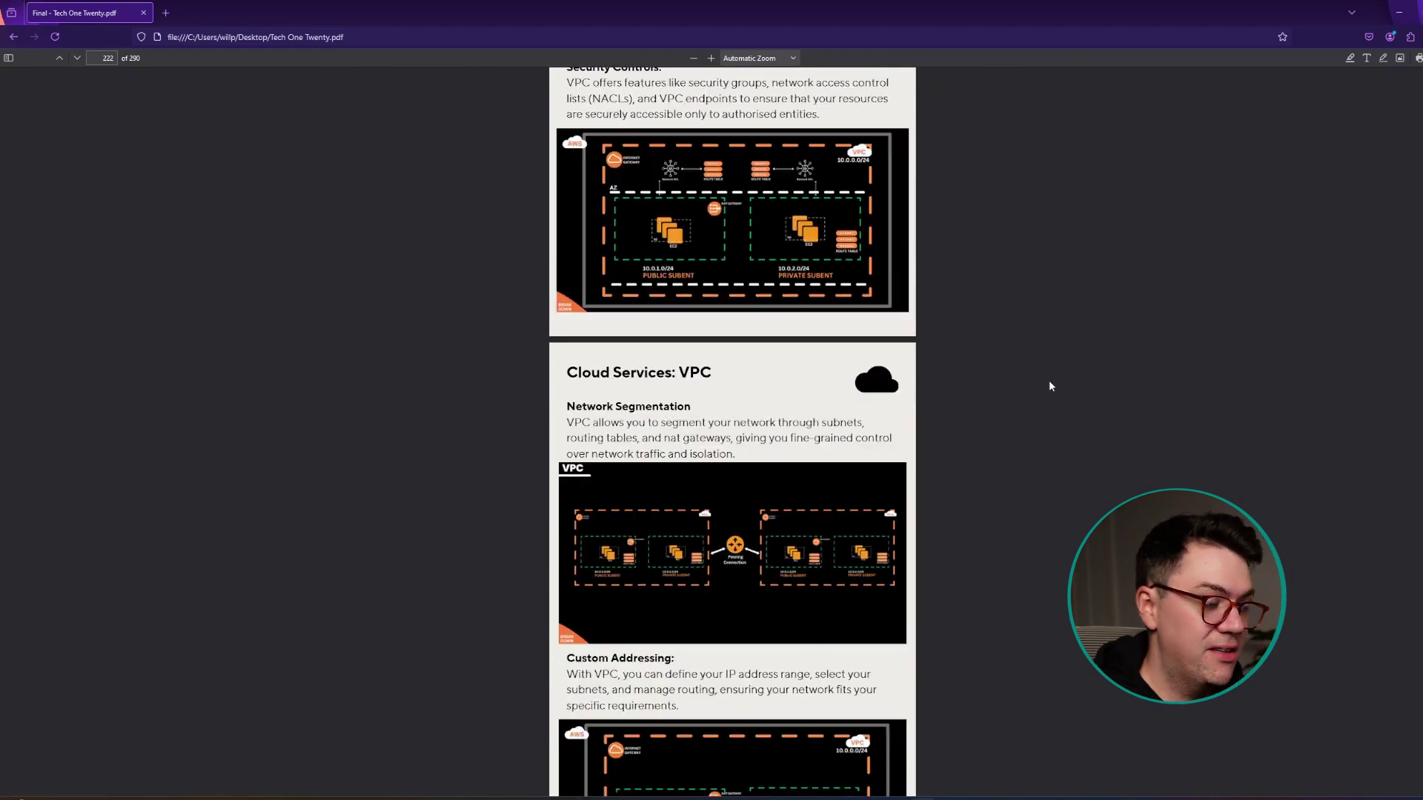
{"action": "scroll", "coordinate": [1048, 384], "scroll_direction": "down", "scroll_amount": 5}
{"action": "scroll", "coordinate": [1001, 412], "scroll_direction": "down", "scroll_amount": 5}
{"action": "scroll", "coordinate": [902, 433], "scroll_direction": "down", "scroll_amount": 5}
{"action": "scroll", "coordinate": [900, 430], "scroll_direction": "down", "scroll_amount": 5}
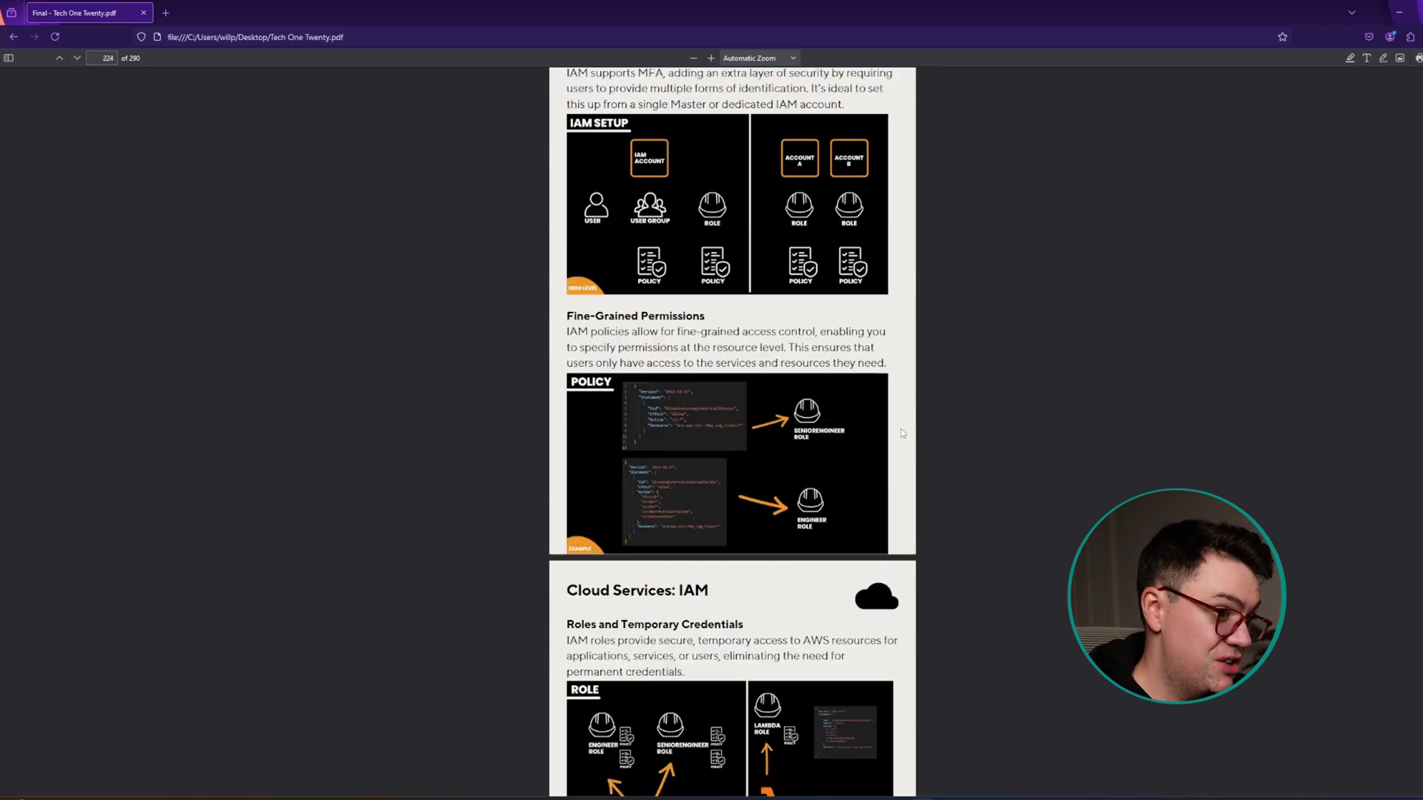
{"action": "scroll", "coordinate": [878, 434], "scroll_direction": "down", "scroll_amount": 3}
{"action": "scroll", "coordinate": [848, 442], "scroll_direction": "down", "scroll_amount": 3}
{"action": "scroll", "coordinate": [935, 422], "scroll_direction": "down", "scroll_amount": 3}
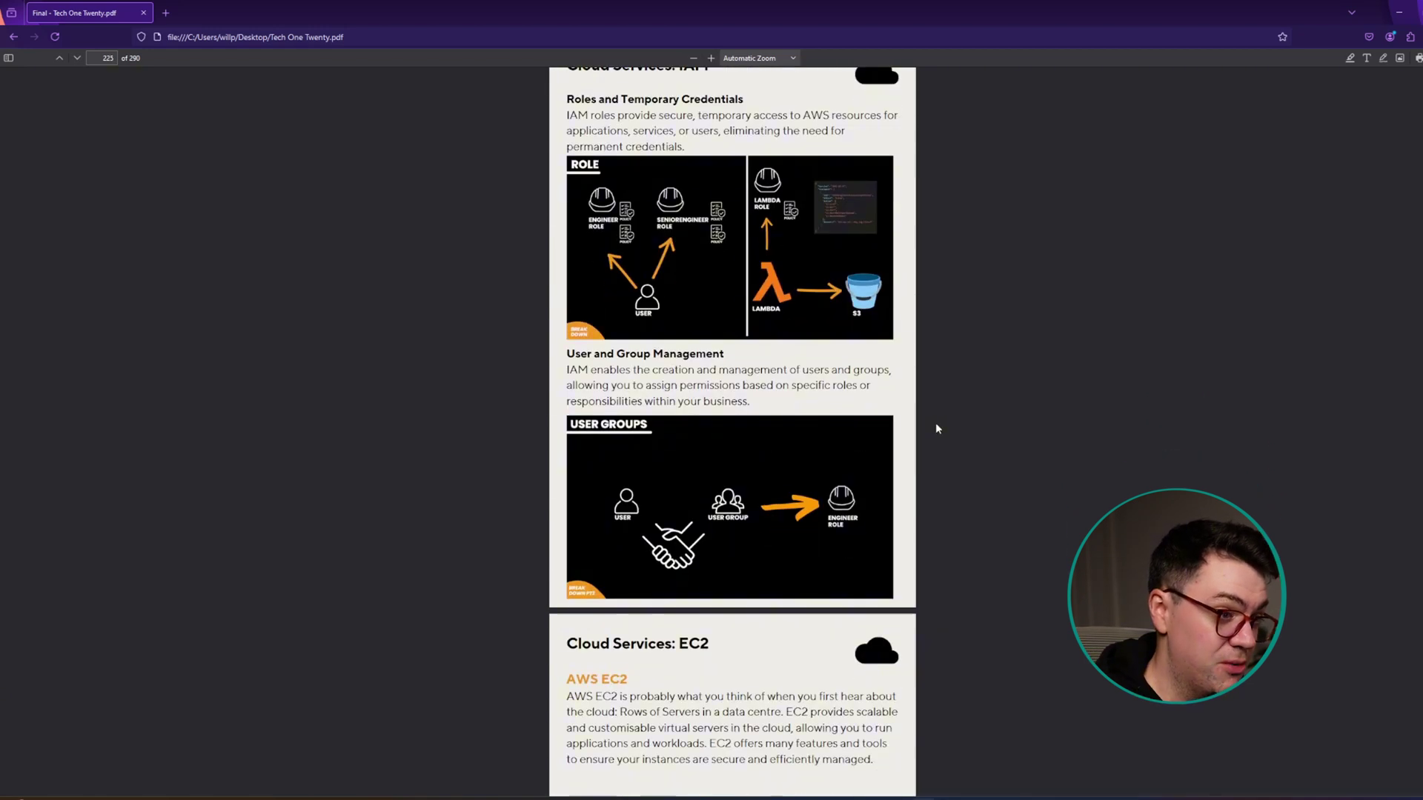
{"action": "scroll", "coordinate": [935, 423], "scroll_direction": "down", "scroll_amount": 10}
{"action": "scroll", "coordinate": [934, 422], "scroll_direction": "down", "scroll_amount": 3}
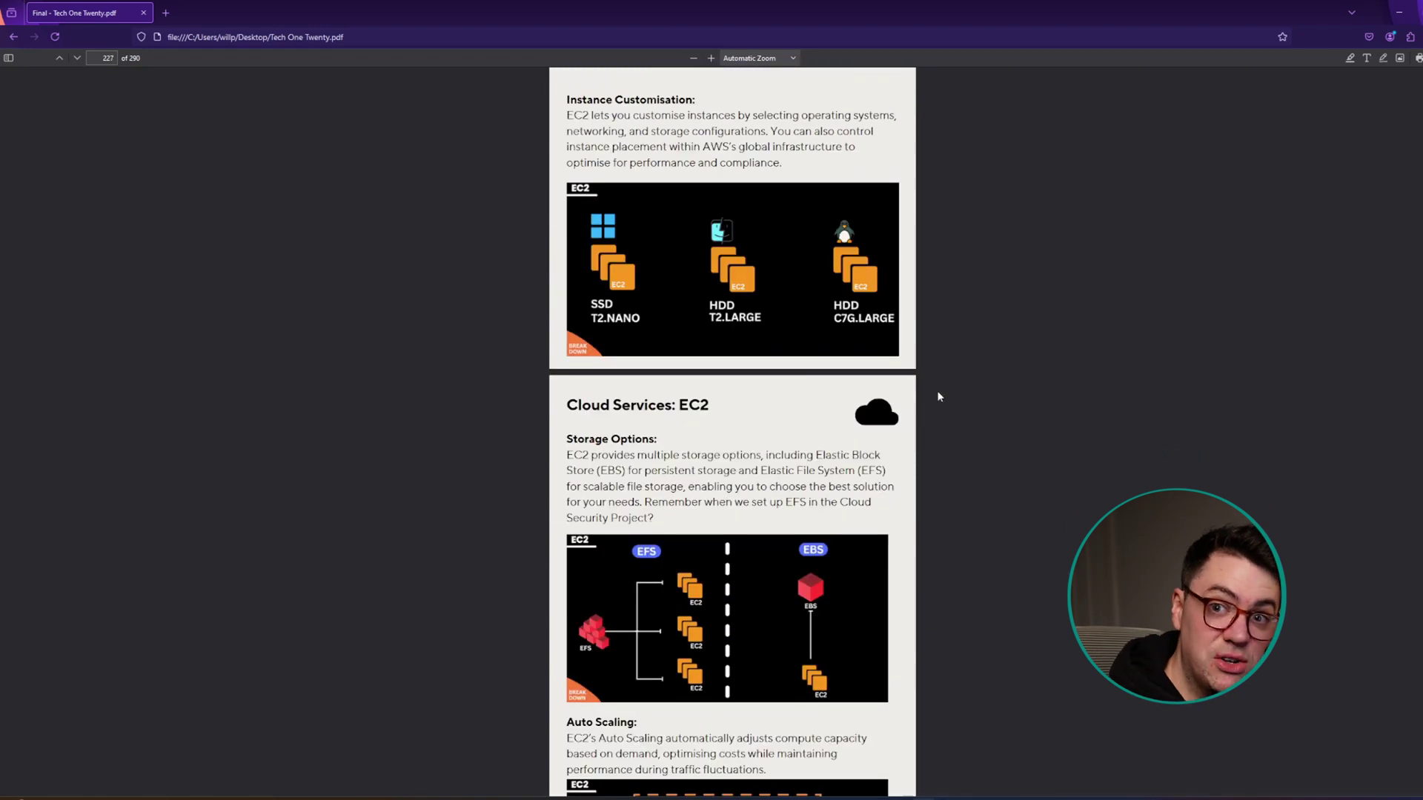
{"action": "scroll", "coordinate": [966, 355], "scroll_direction": "down", "scroll_amount": 3}
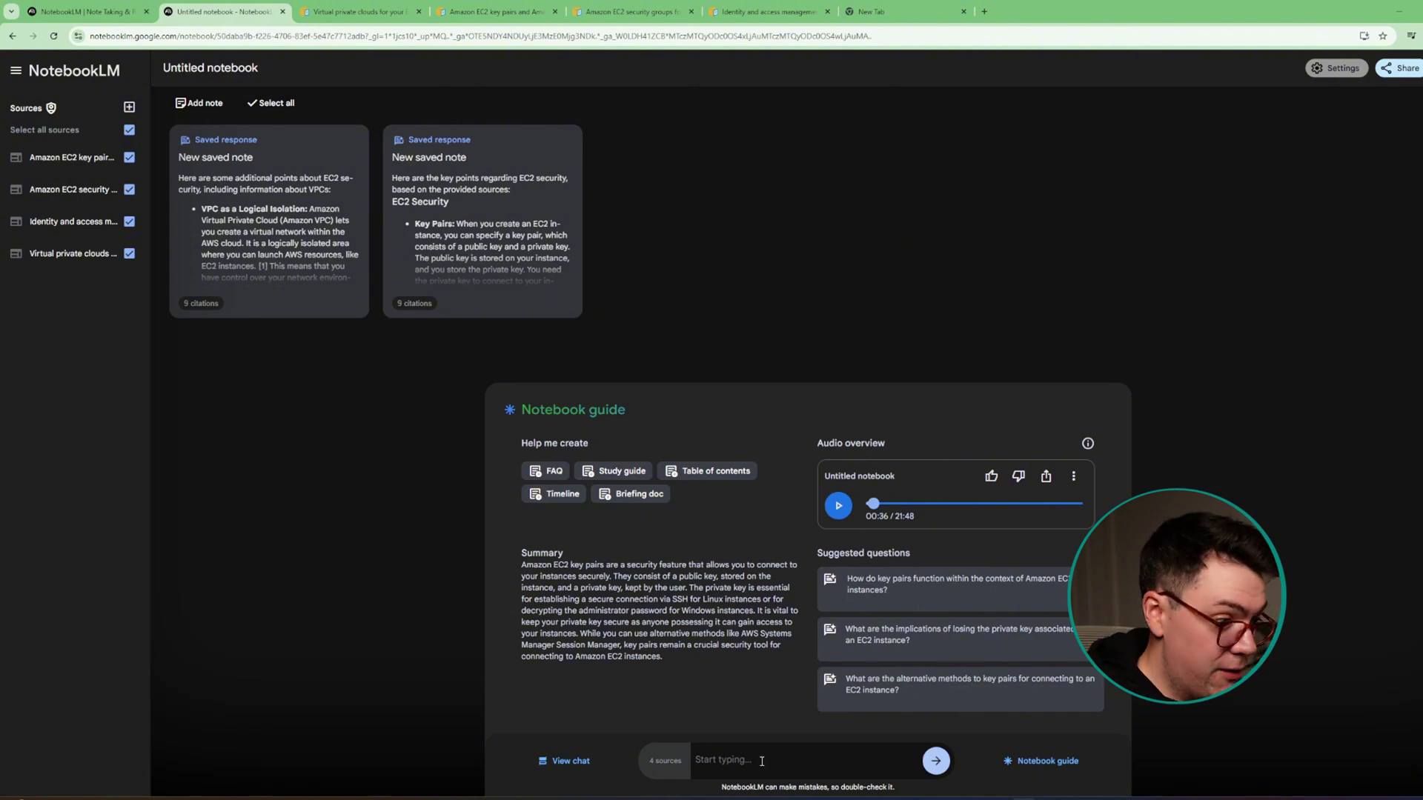
- Request an EC2 Security Study Plan in chat and highlight its closing sections
{"action": "type", "text": "Create me a study plan based on this information"}
{"action": "left_click", "coordinate": [935, 760]}
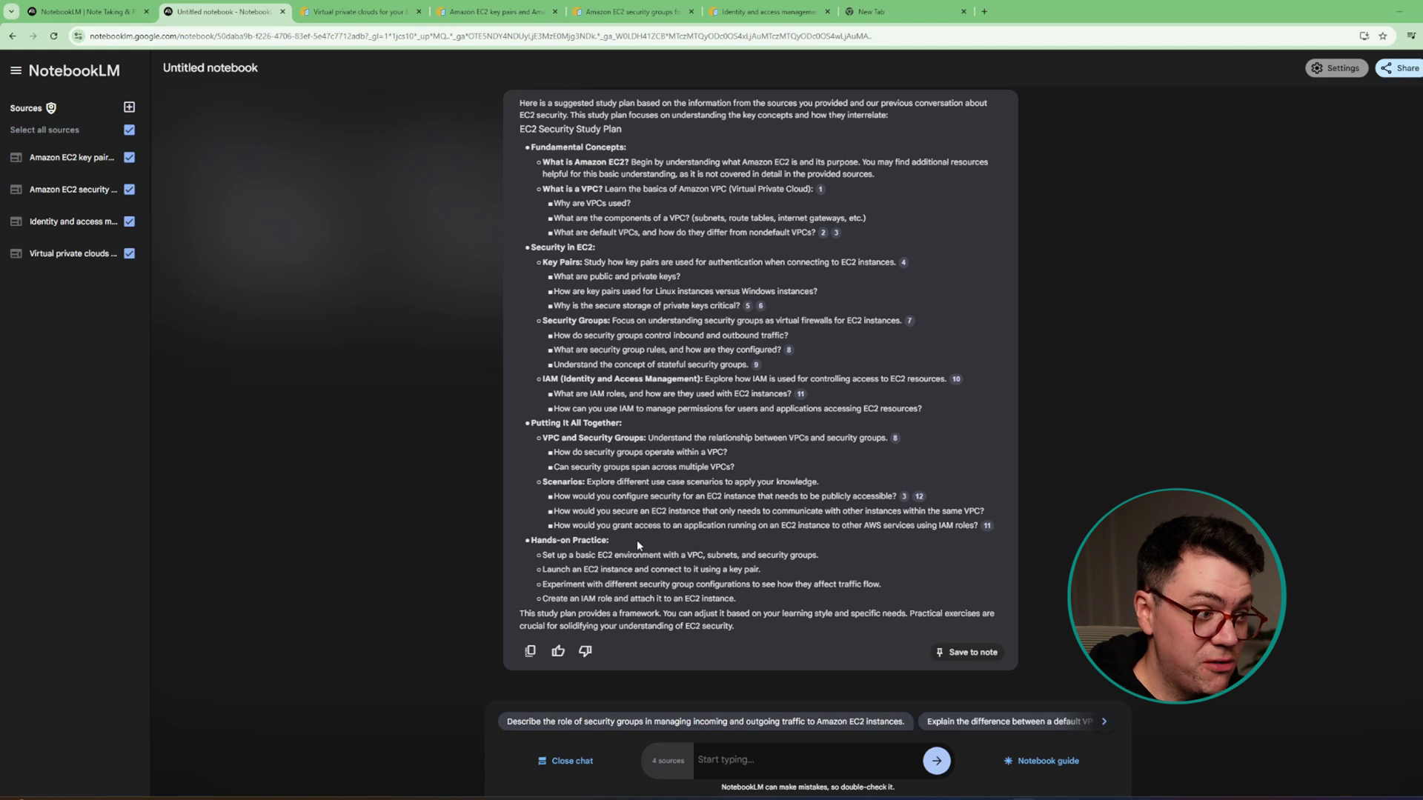
{"action": "left_click_drag", "start_coordinate": [638, 539], "coordinate": [532, 539]}
{"action": "left_click_drag", "start_coordinate": [623, 423], "coordinate": [530, 424]}
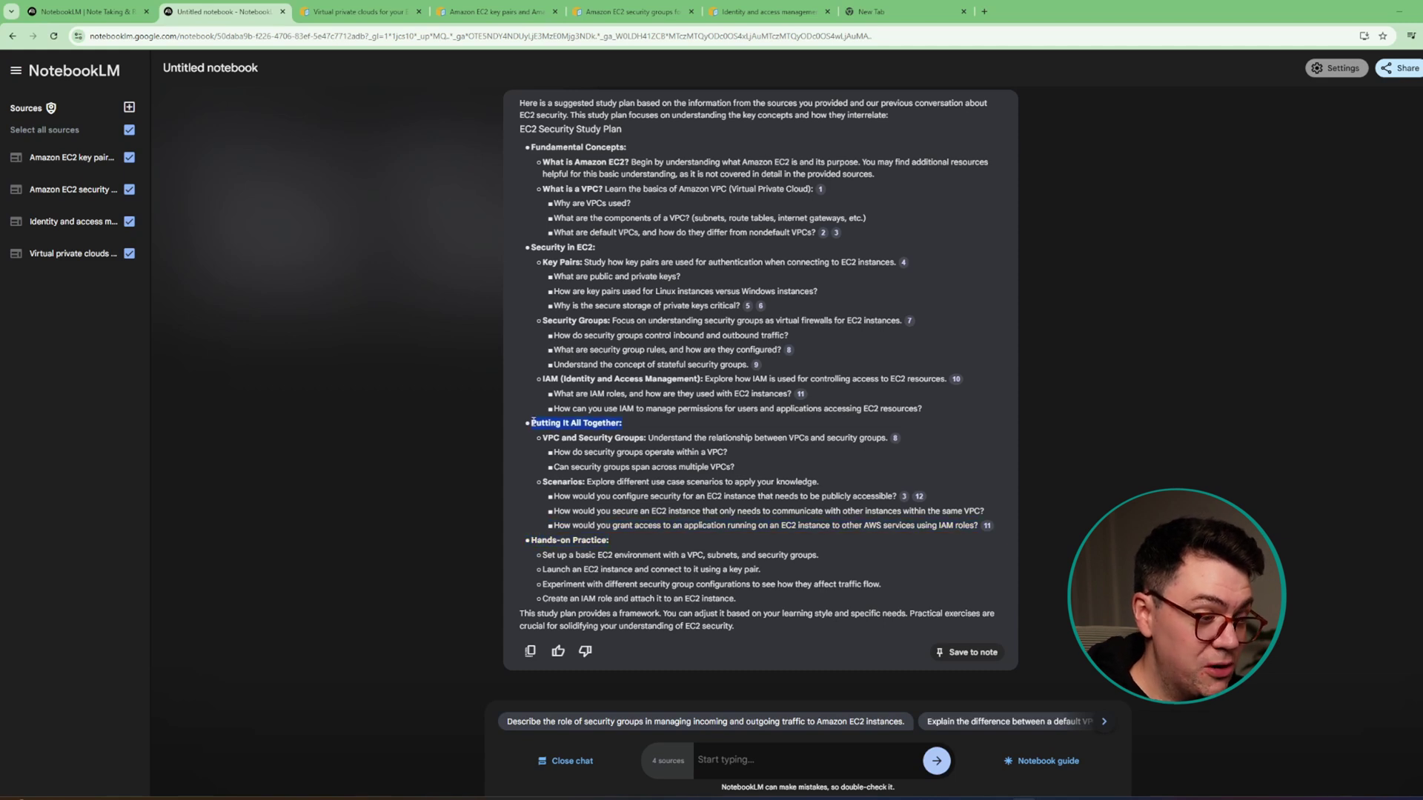
{"action": "left_click", "coordinate": [773, 760]}
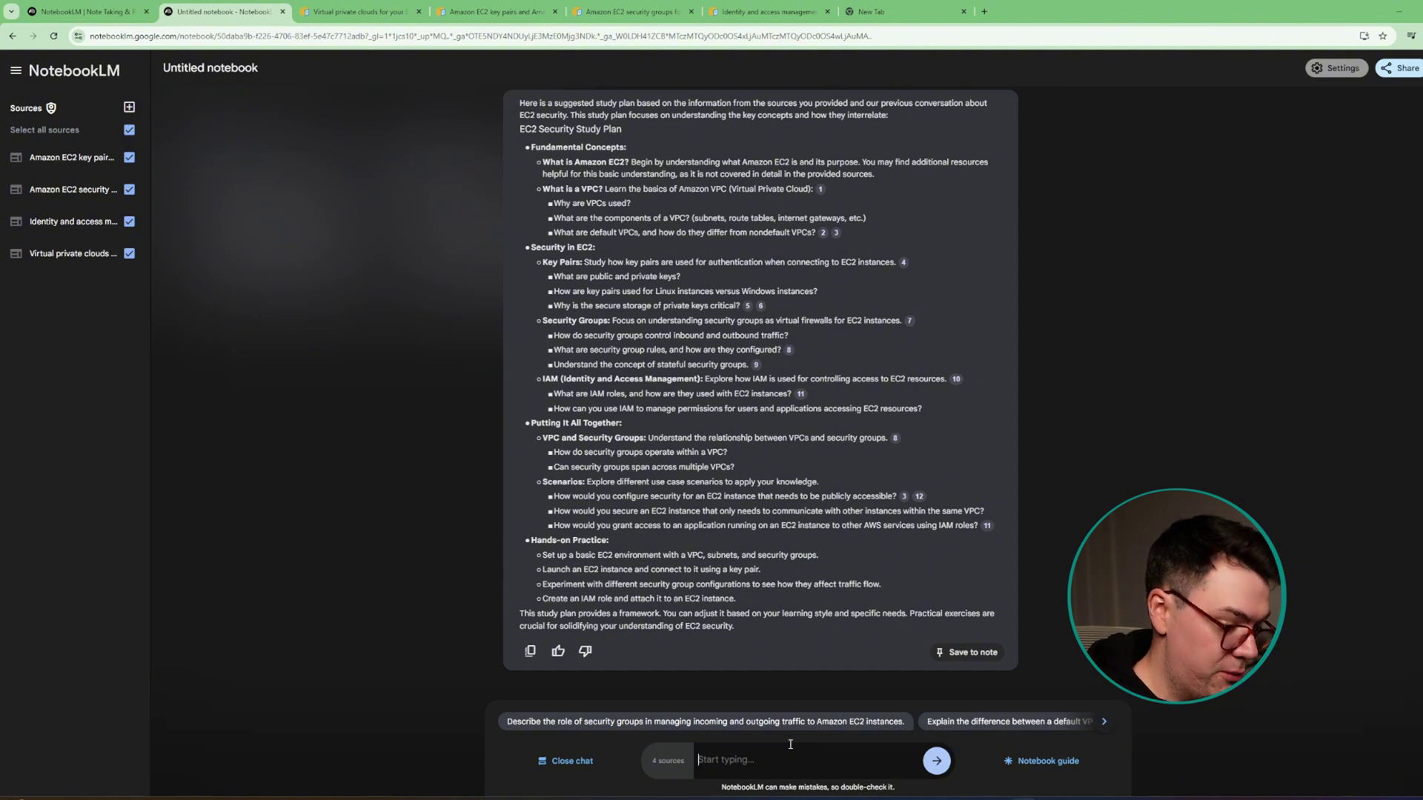
{"action": "type", "text": "creat"}
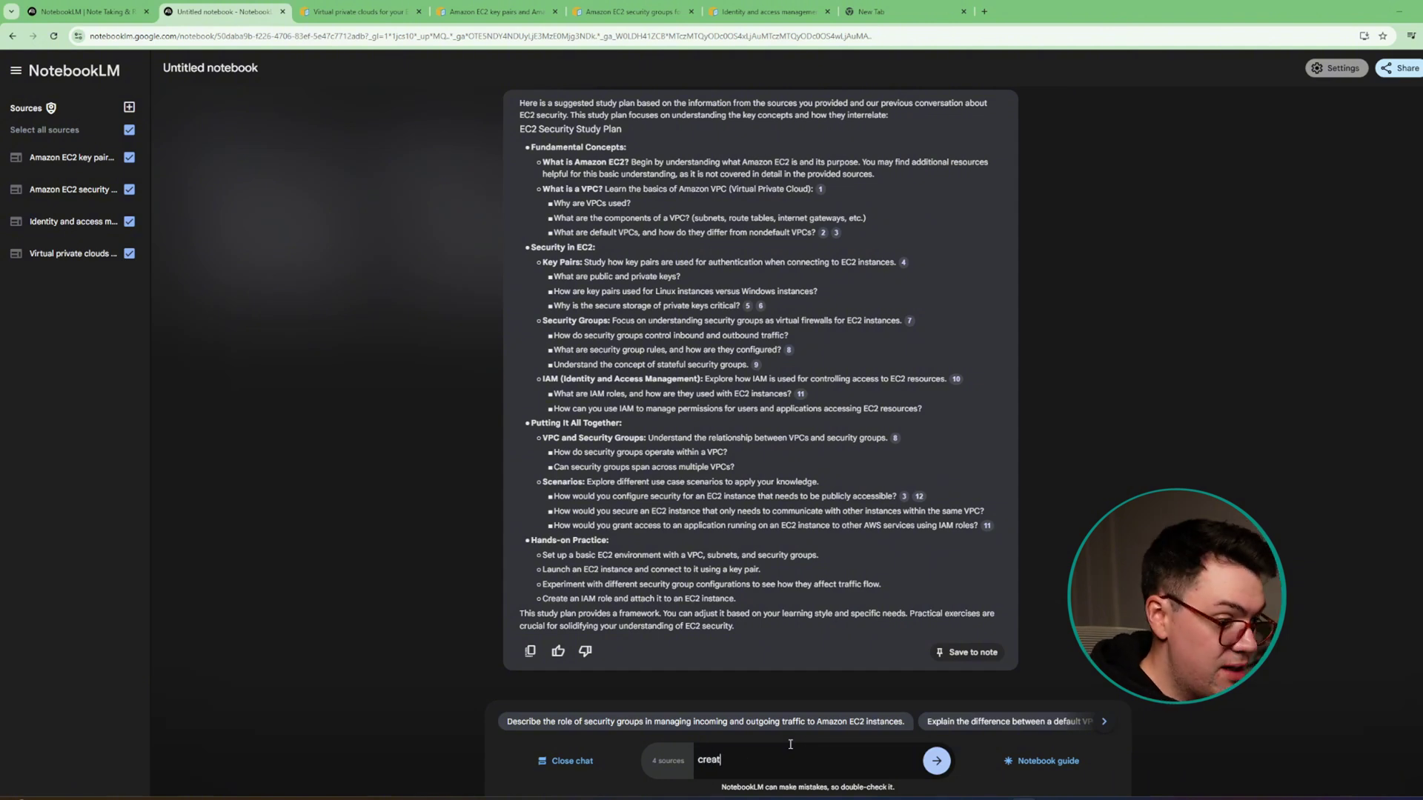
{"action": "type", "text": "e me some "}
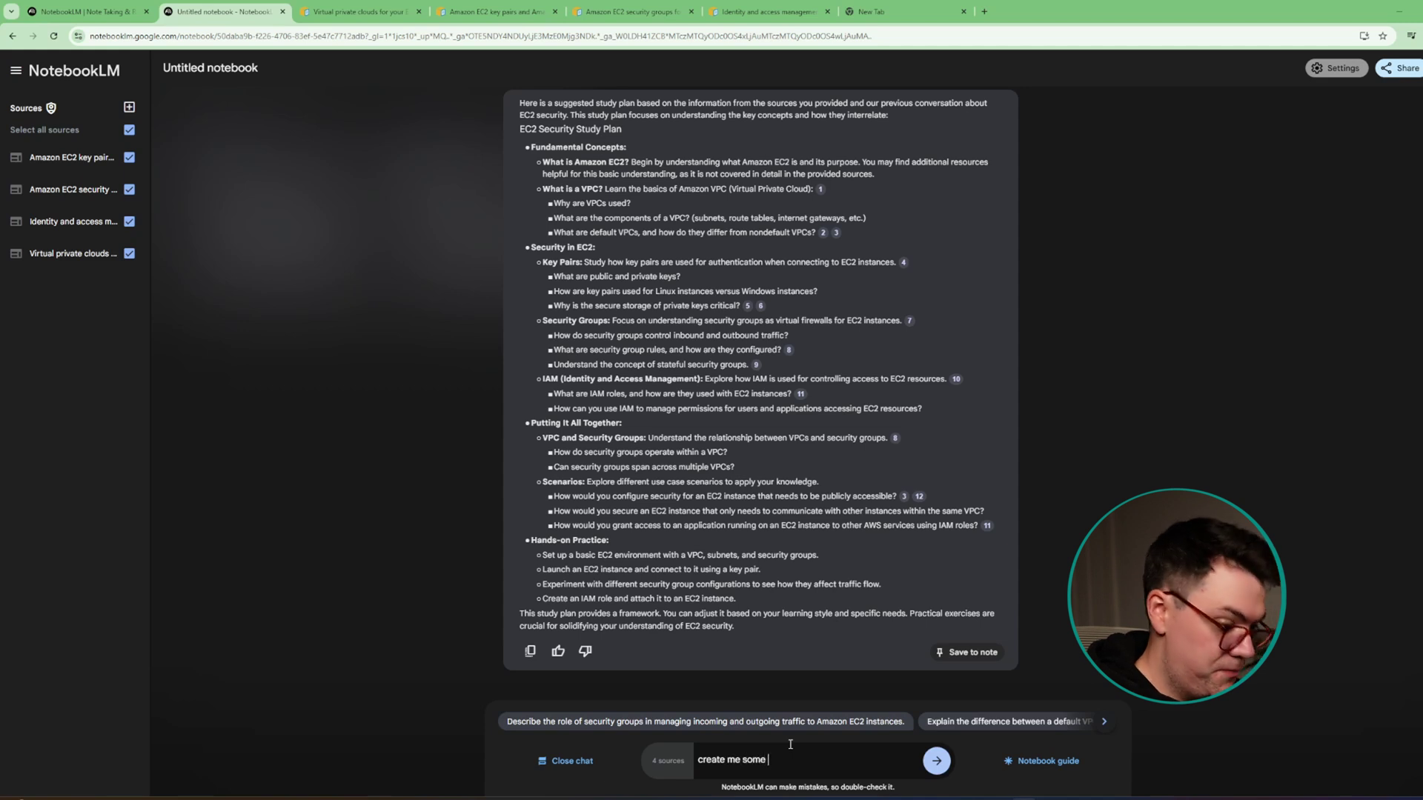
{"action": "type", "text": "quizes b"}
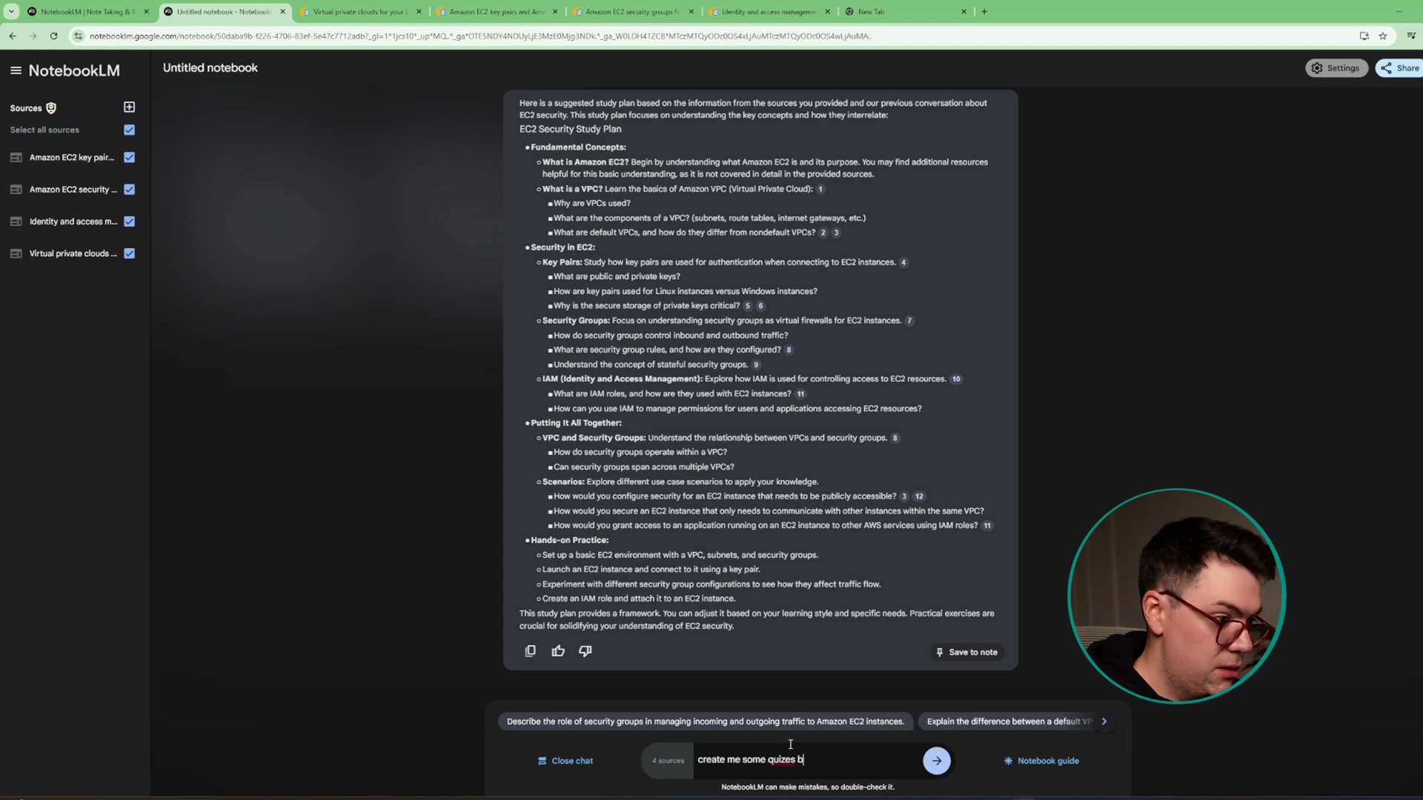
{"action": "type", "text": "ased off this"}
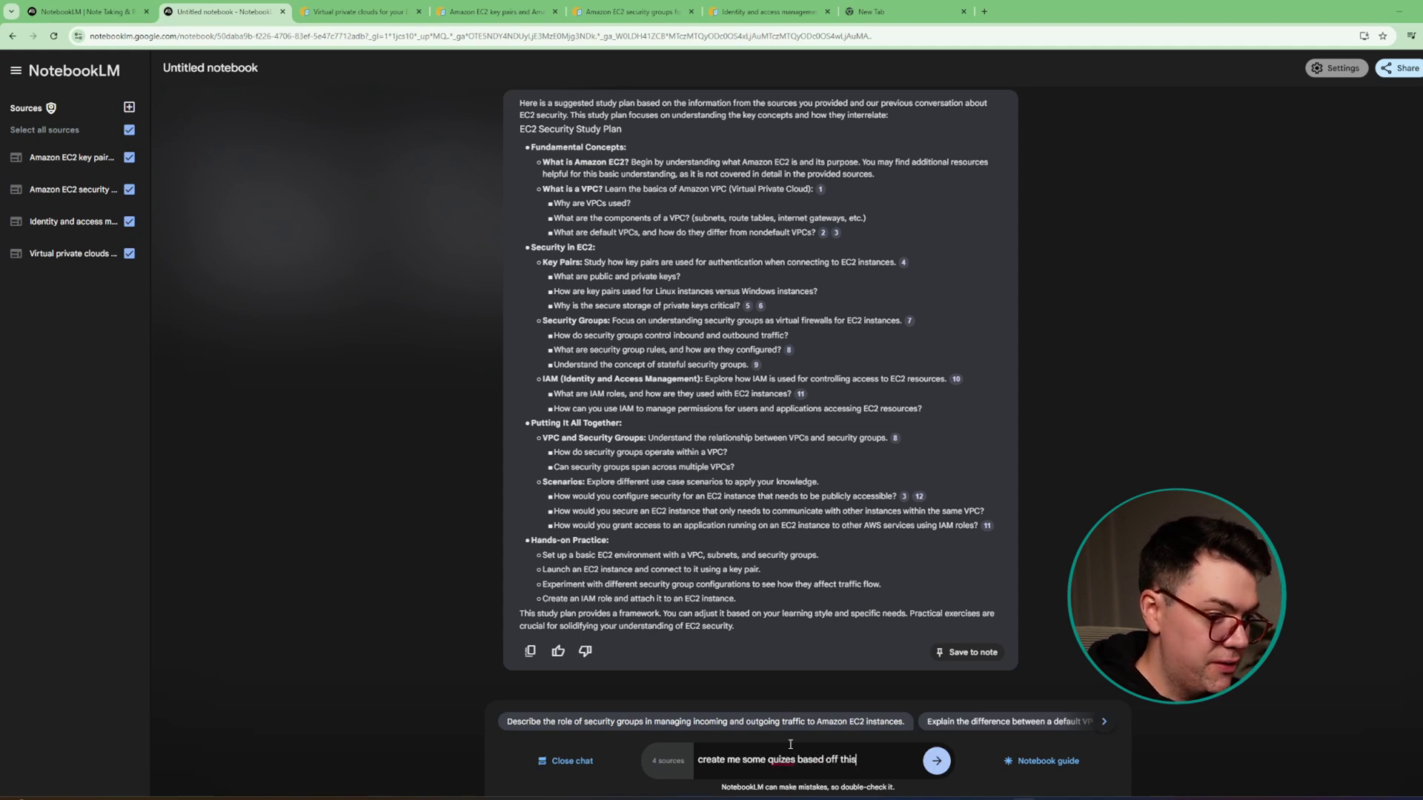
{"action": "type", "text": " information"}
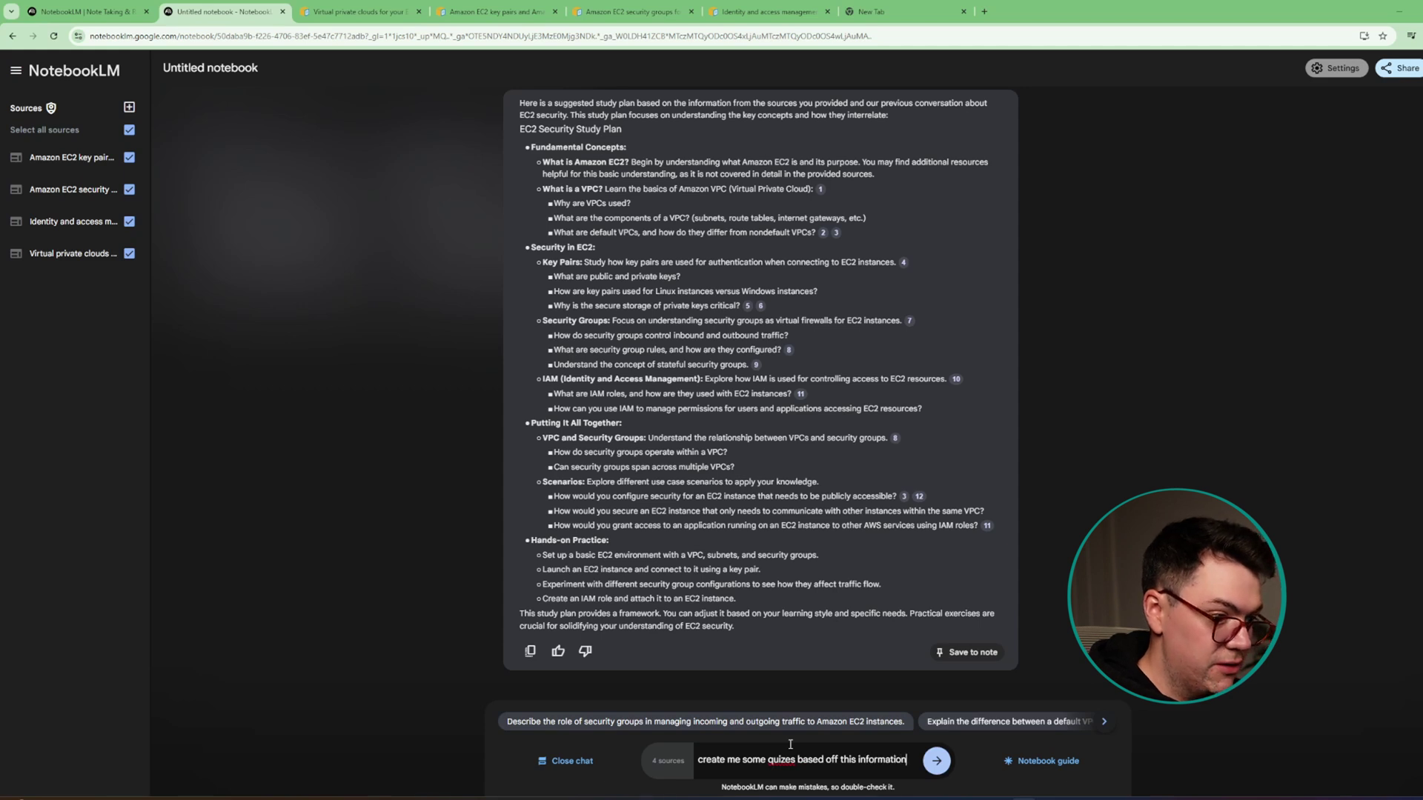
- Request multiple-choice quizzes on key pairs, security groups, VPCs and IAM in the chat
{"action": "key", "text": "Return"}
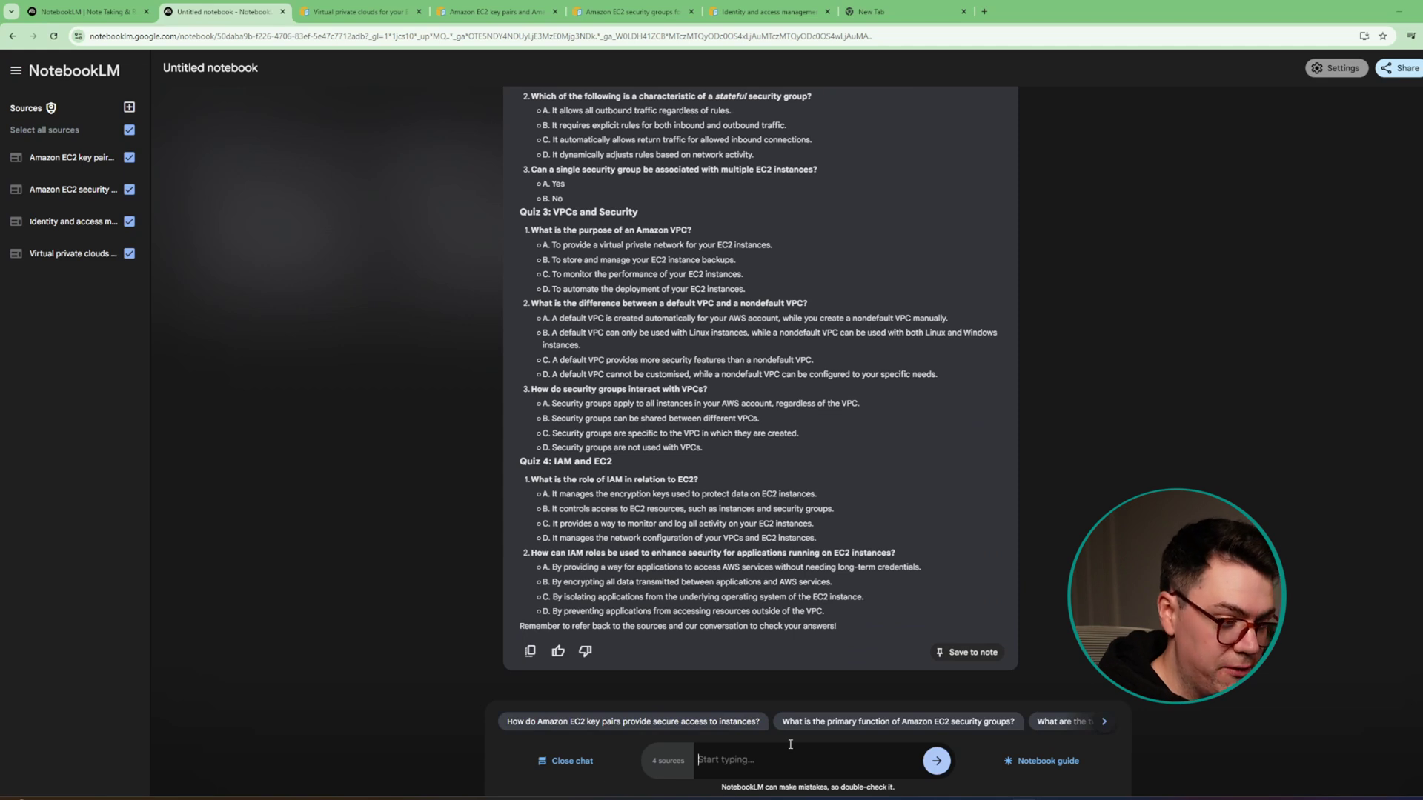
{"action": "scroll", "coordinate": [958, 515], "scroll_direction": "up", "scroll_amount": 2}
{"action": "scroll", "coordinate": [957, 515], "scroll_direction": "up", "scroll_amount": 3}
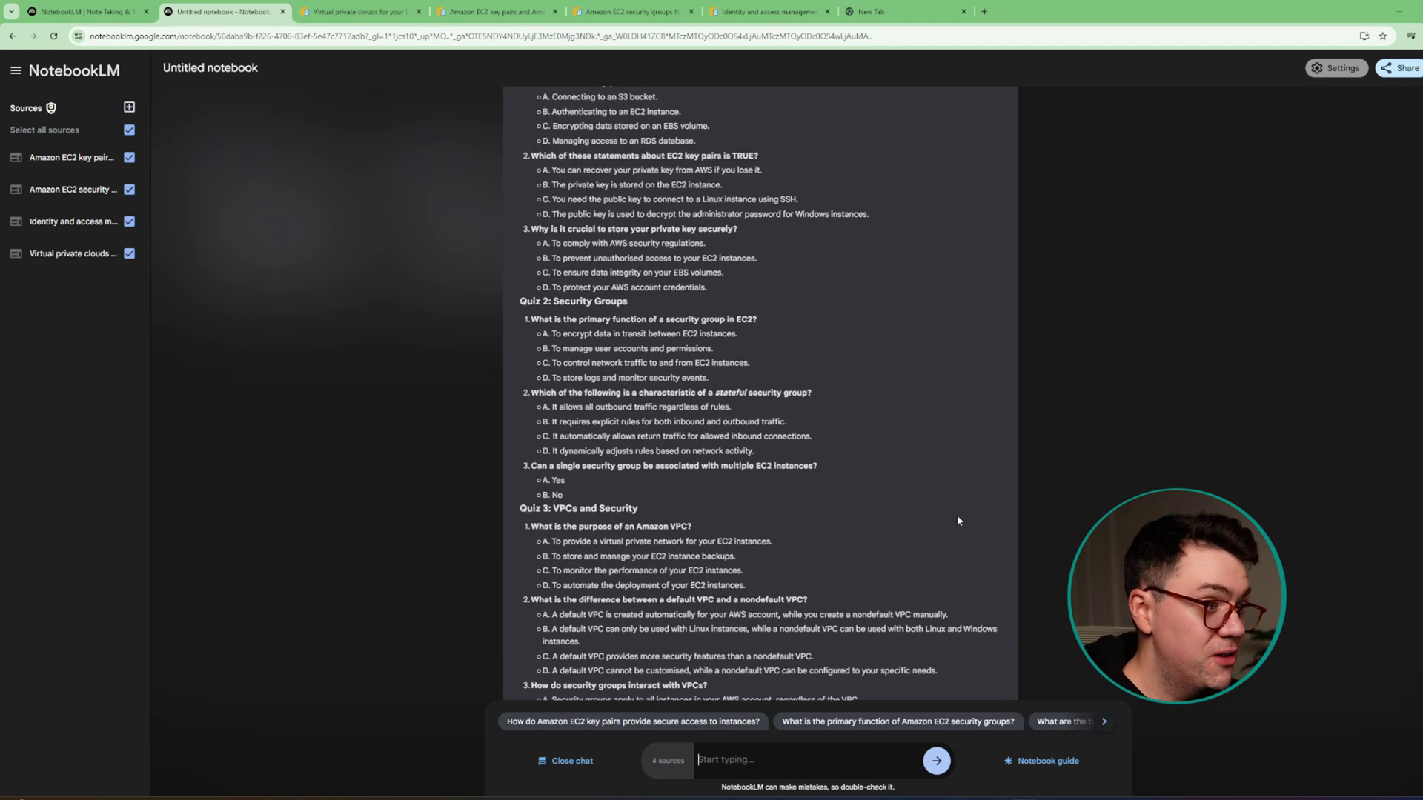
{"action": "scroll", "coordinate": [958, 515], "scroll_direction": "up", "scroll_amount": 4}
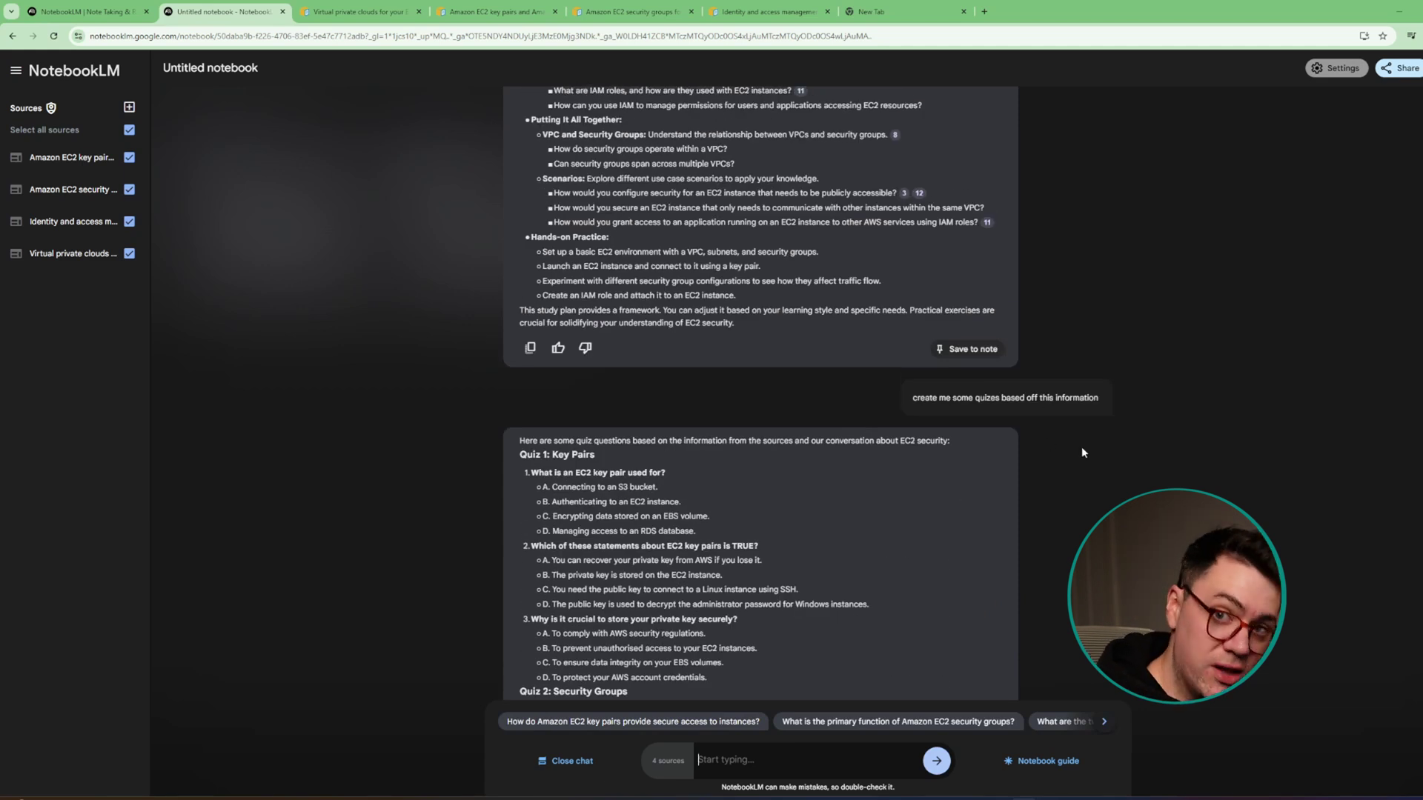